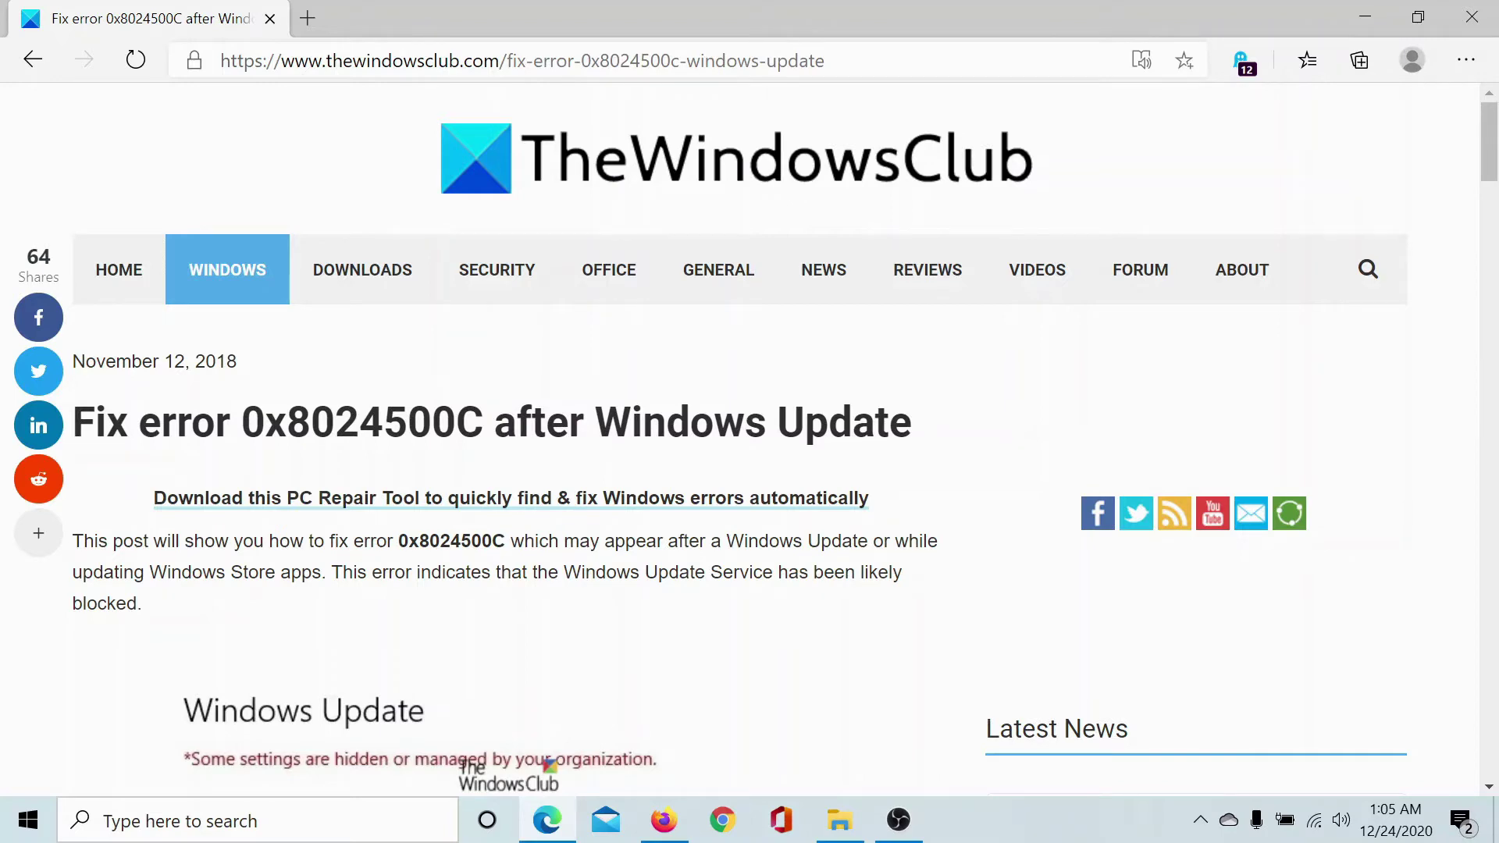
# - Scroll the TheWindowsClub article down to its numbered list of six fixes for error 0x8024500C
pyautogui.scroll(-10, 478, 447)
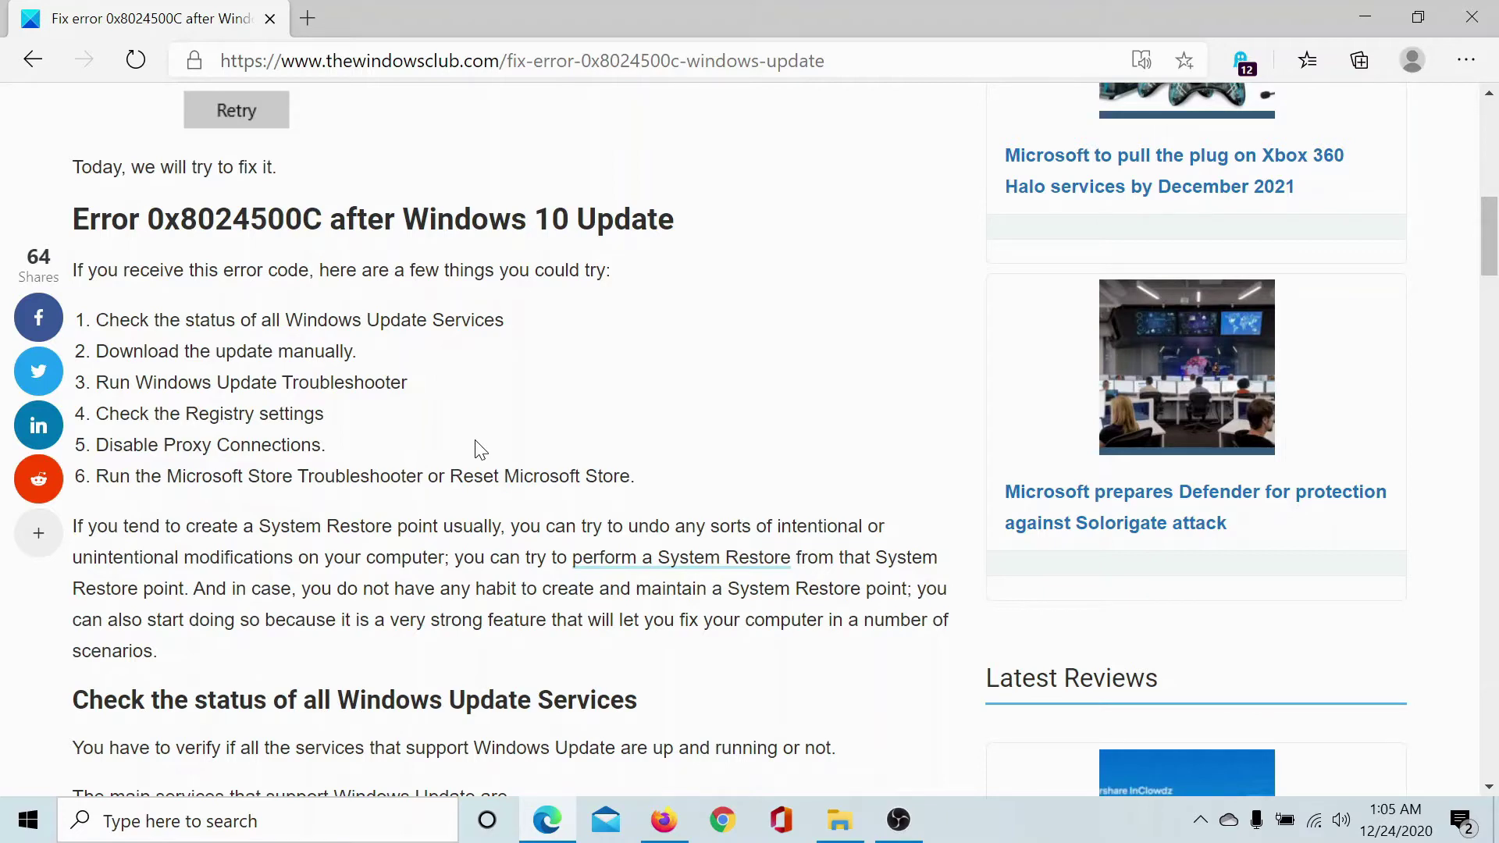
# - Launch services.msc, confirm Windows Update and Windows Update Medic Service are Running, then switch back to Edge
pyautogui.press('super+r')
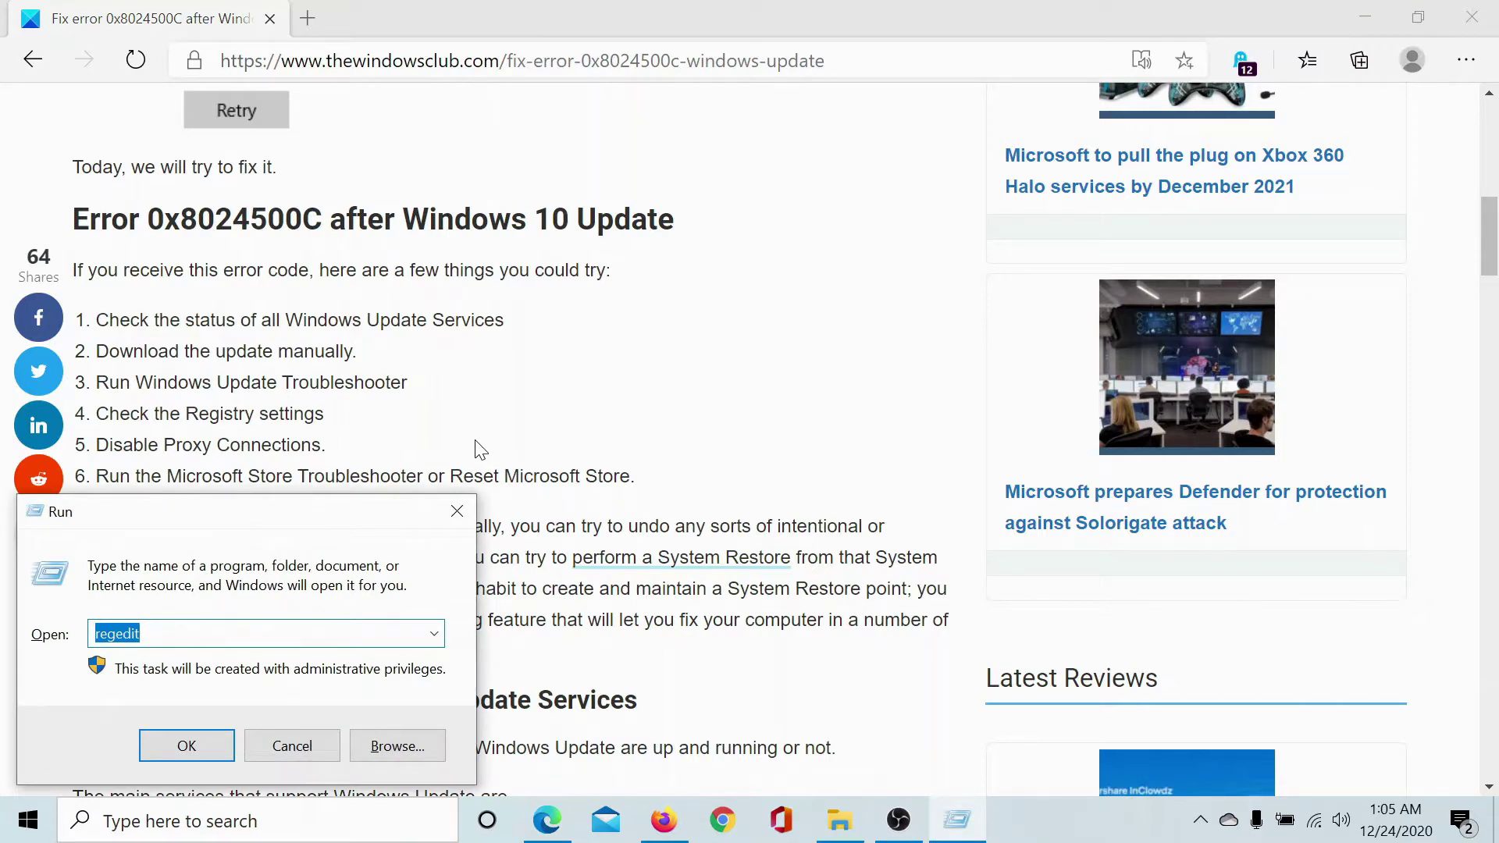
pyautogui.write('ser')
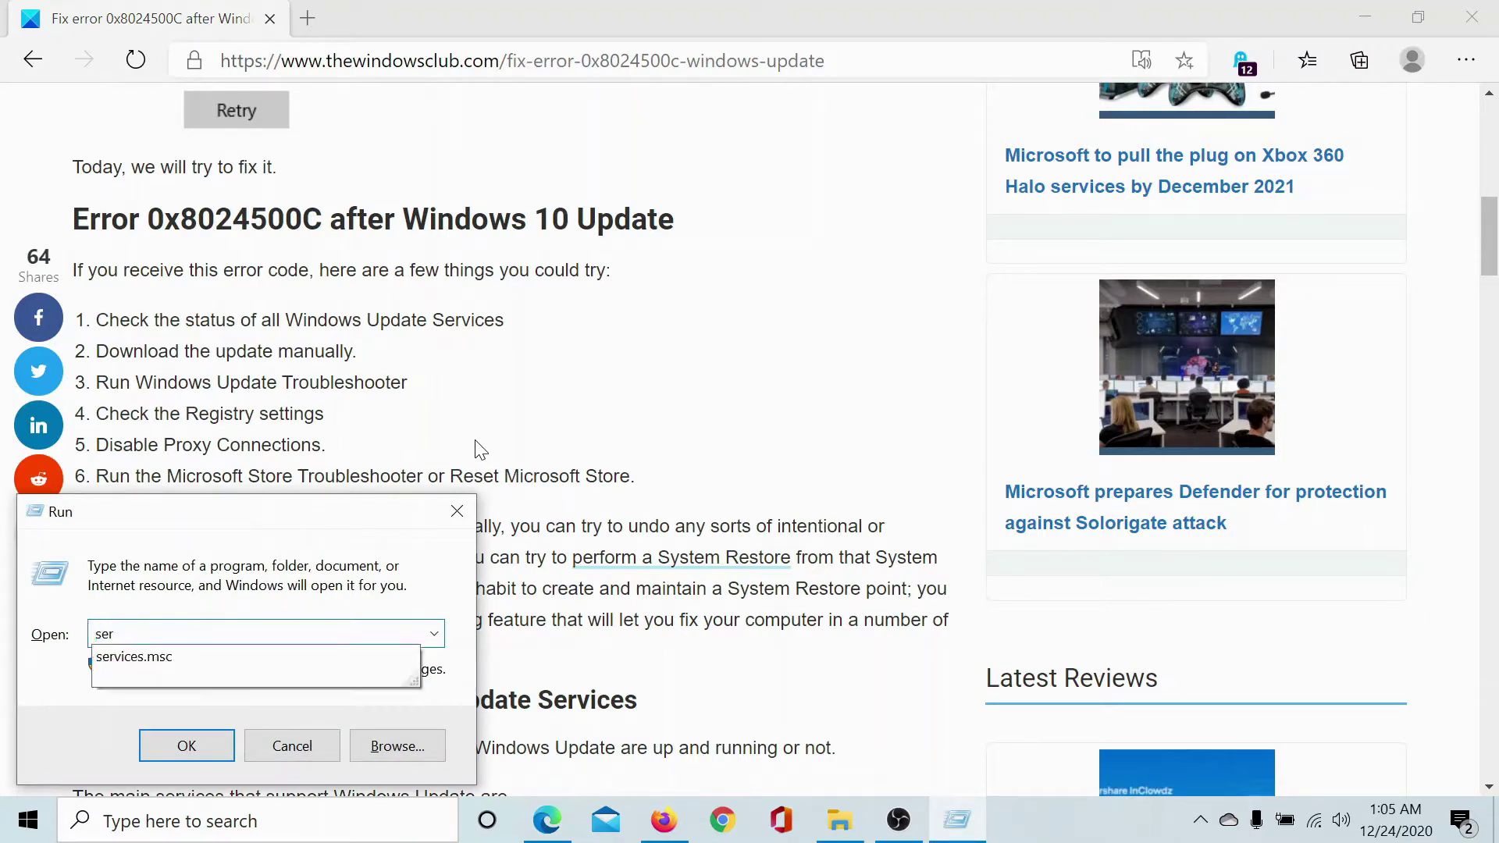
pyautogui.press('Down')
pyautogui.press('Return')
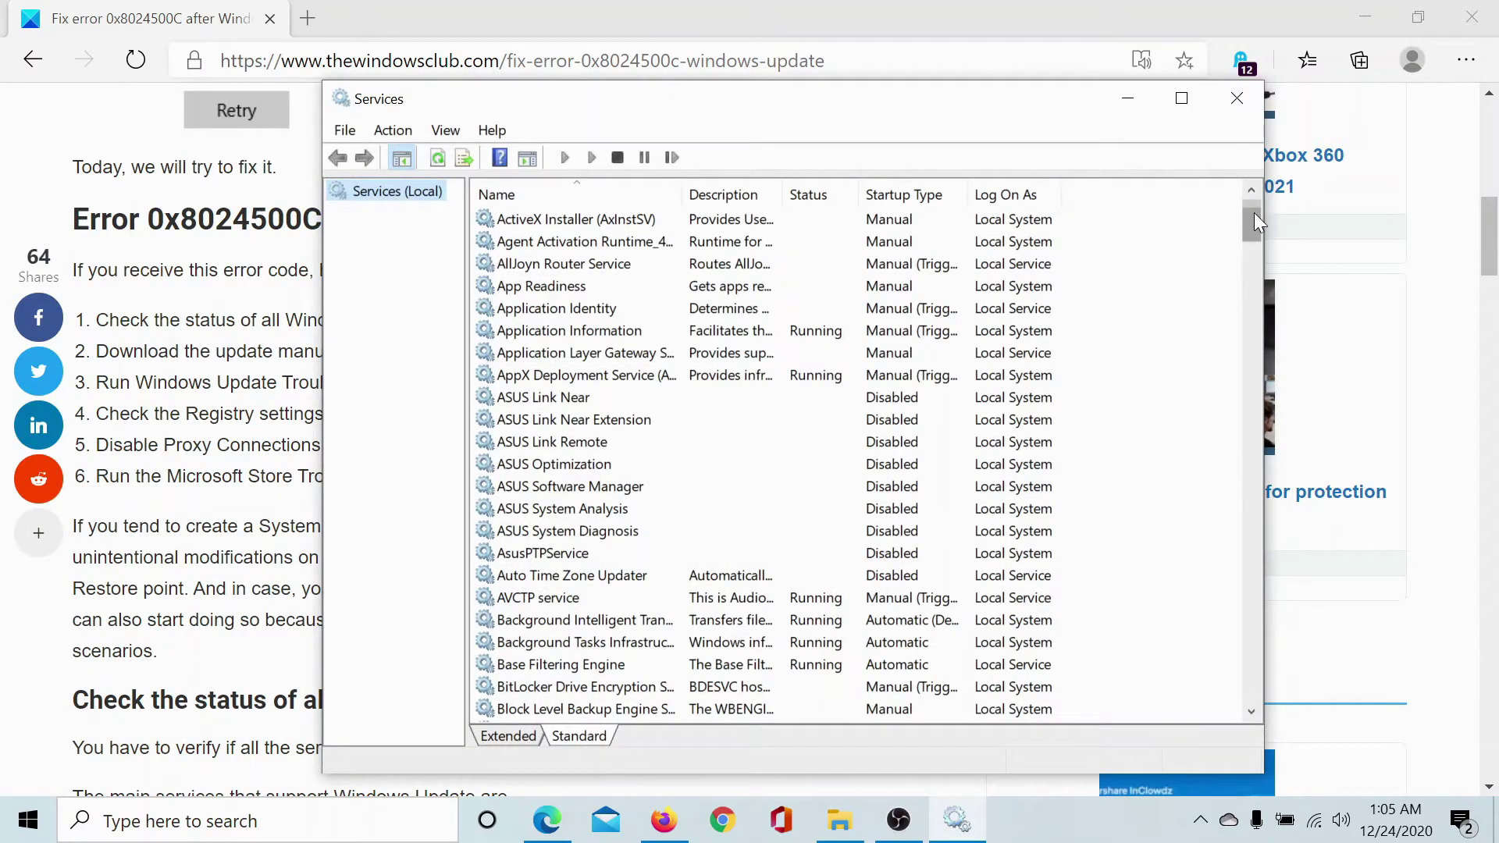
pyautogui.moveTo(1252, 214); pyautogui.dragTo(1253, 245)
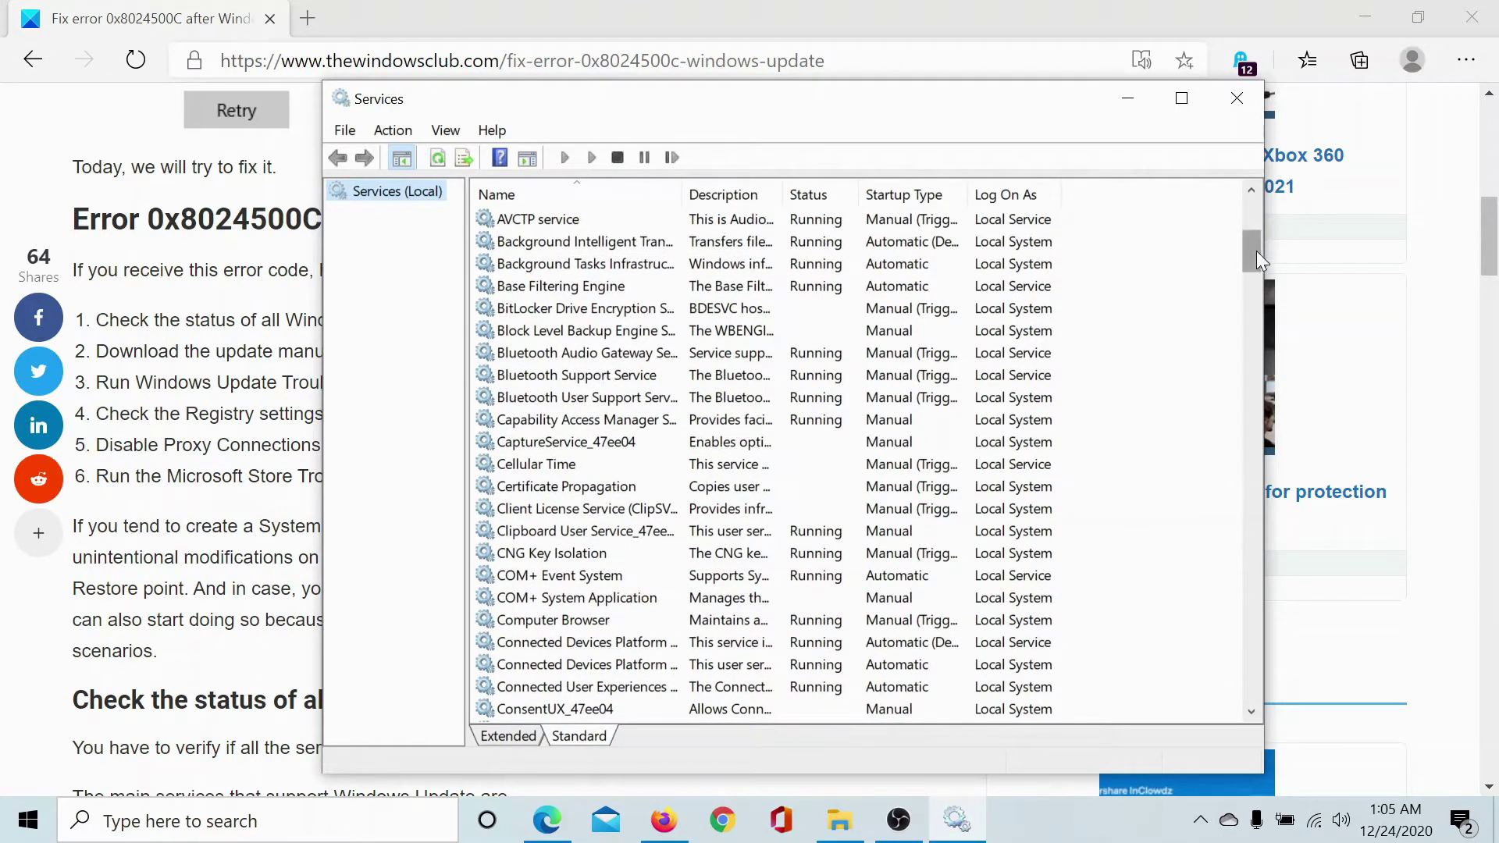
pyautogui.moveTo(1256, 252); pyautogui.dragTo(1243, 674)
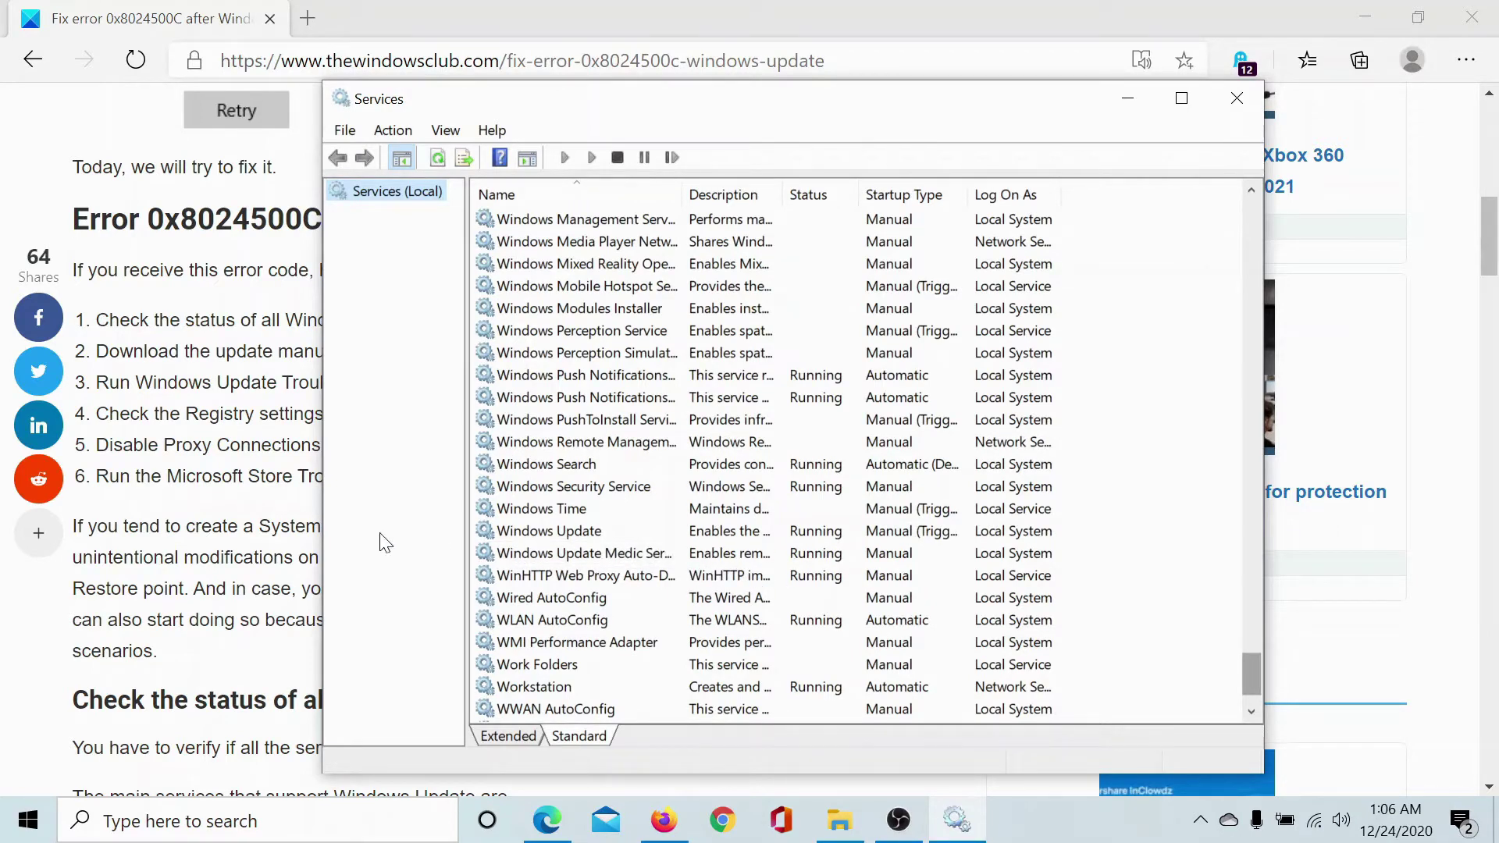
pyautogui.hotkey('alt', 'Tab')
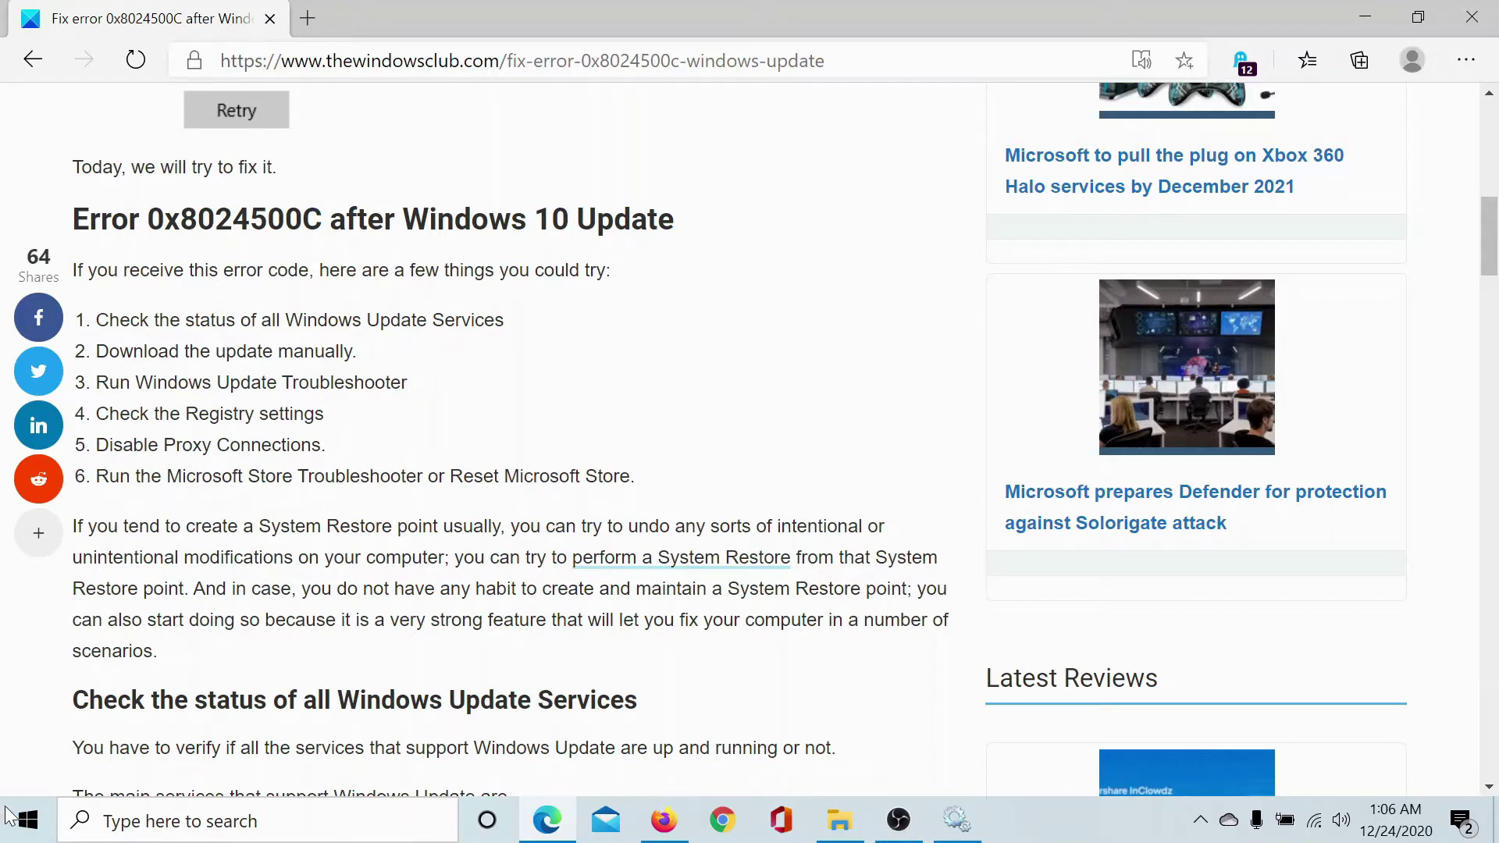
# - Go to Settings > Update & Security > Troubleshoot > Additional troubleshooters
pyautogui.click(20, 832)
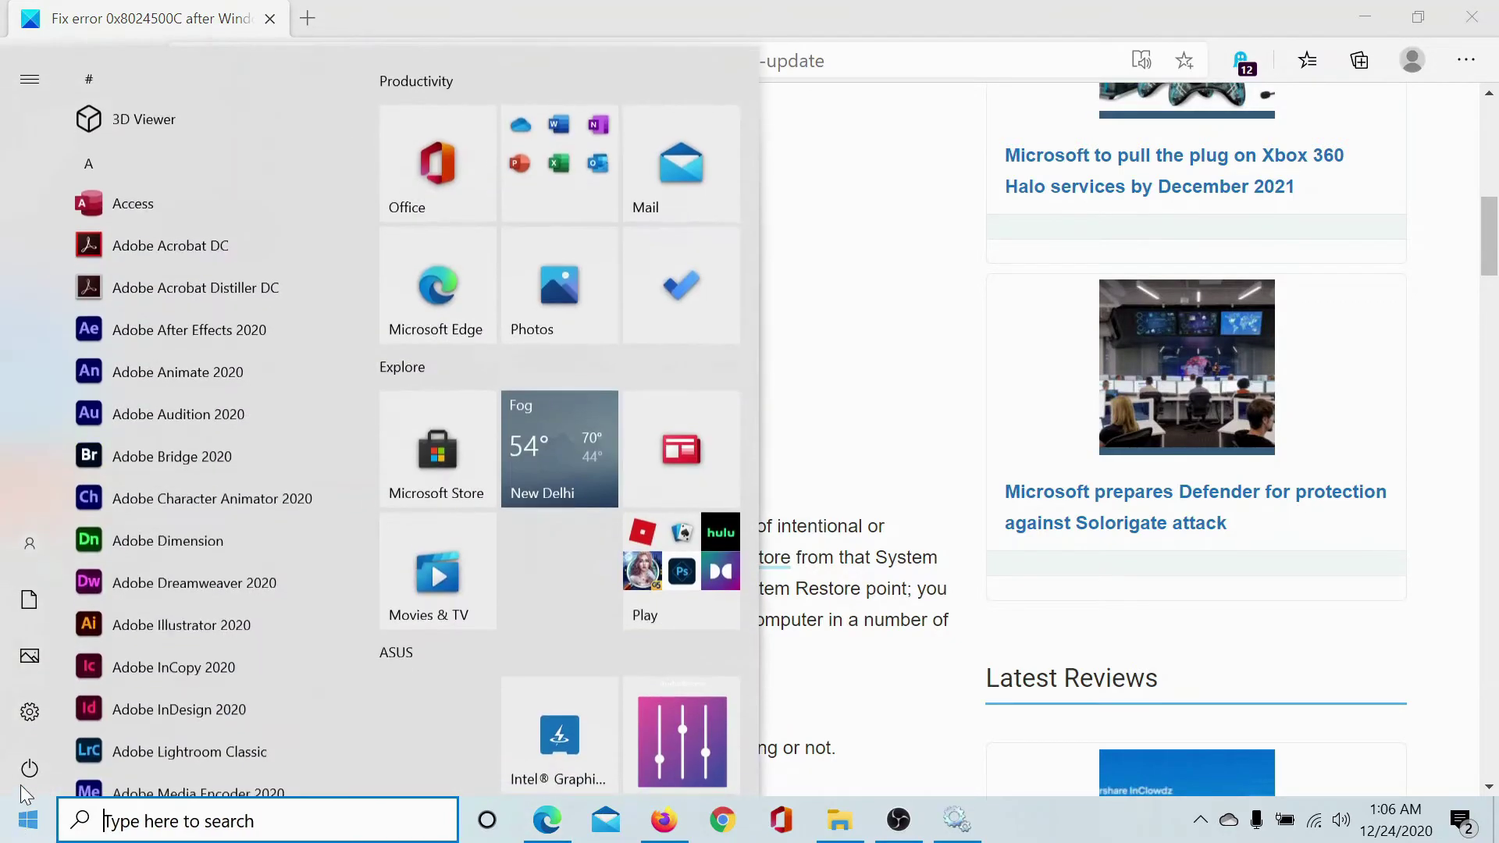
pyautogui.click(34, 718)
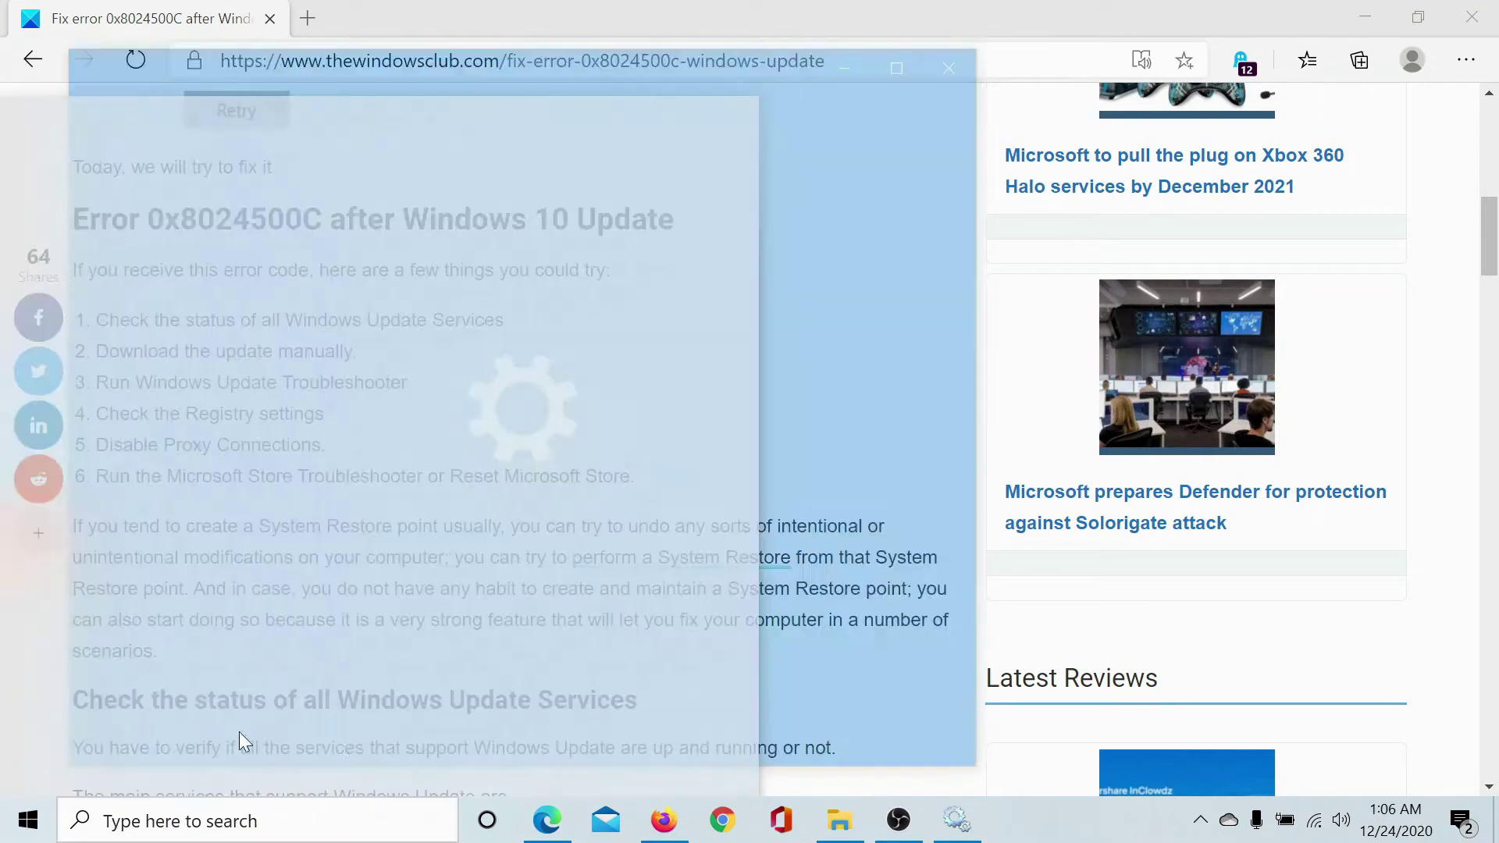
pyautogui.scroll(-5, 512, 612)
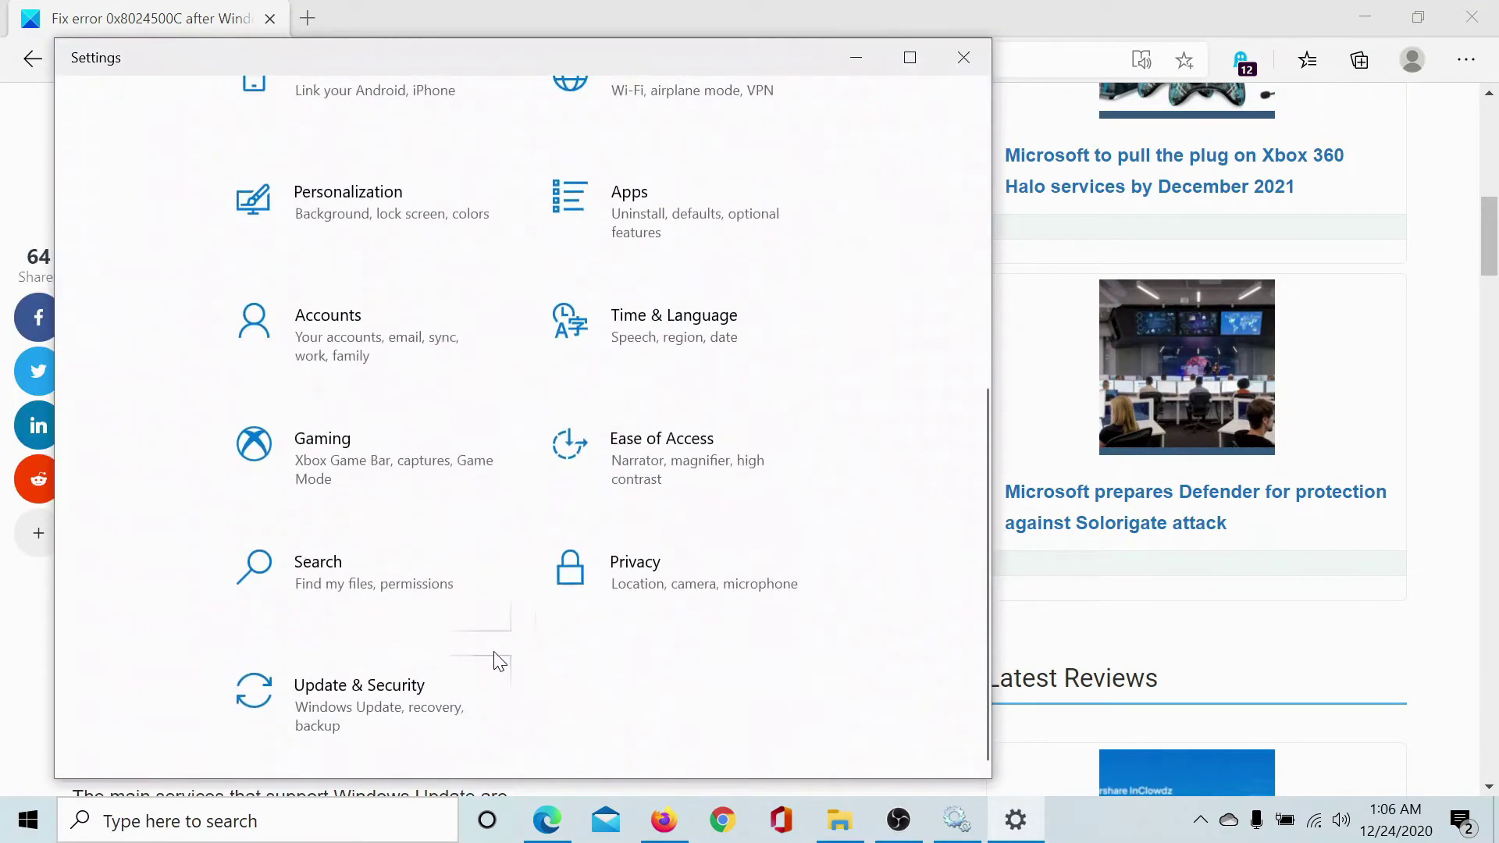
pyautogui.click(350, 704)
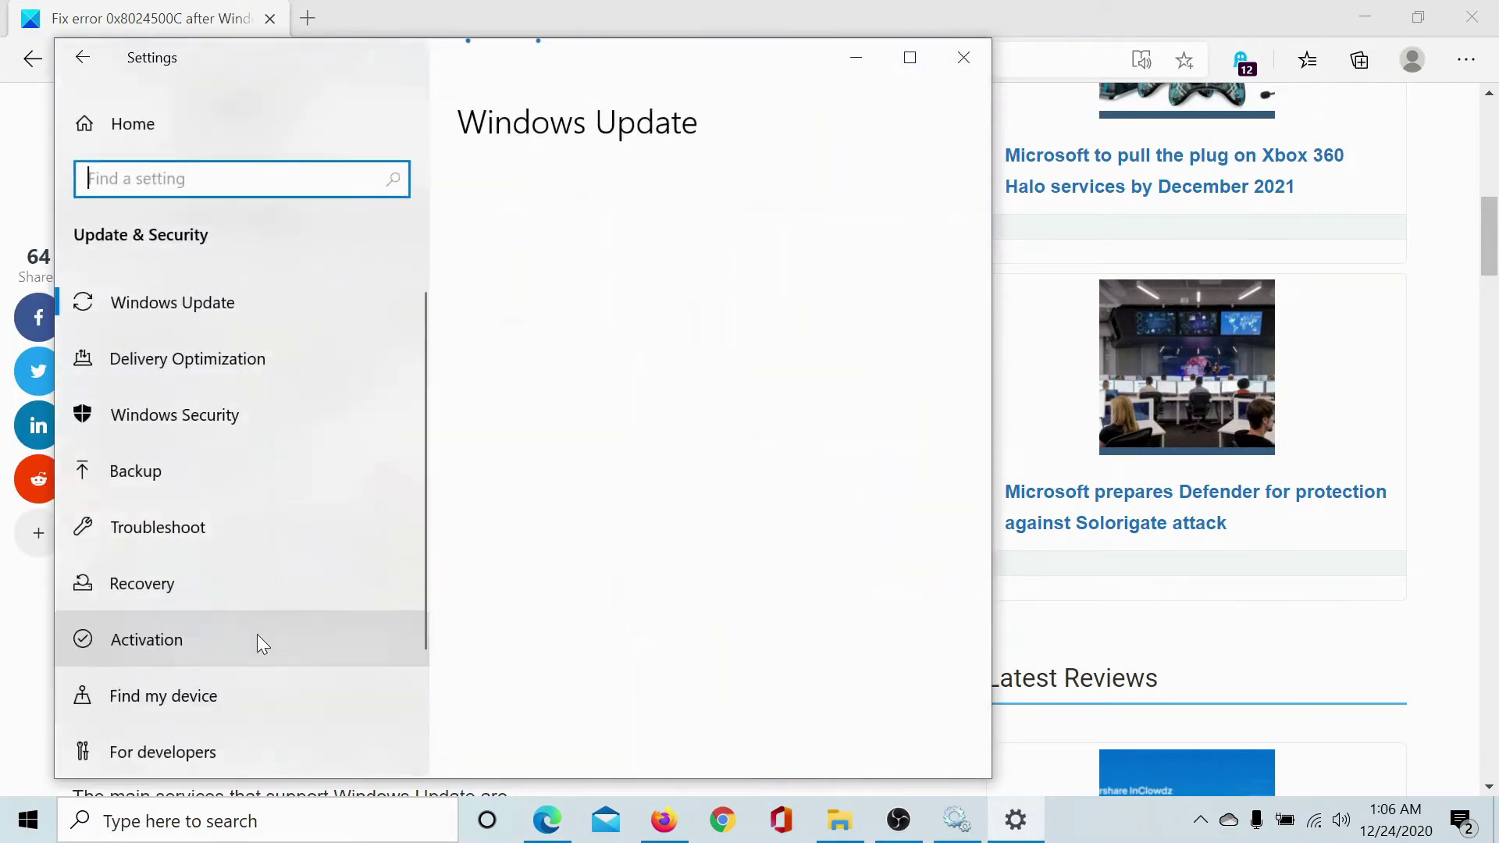
pyautogui.click(178, 535)
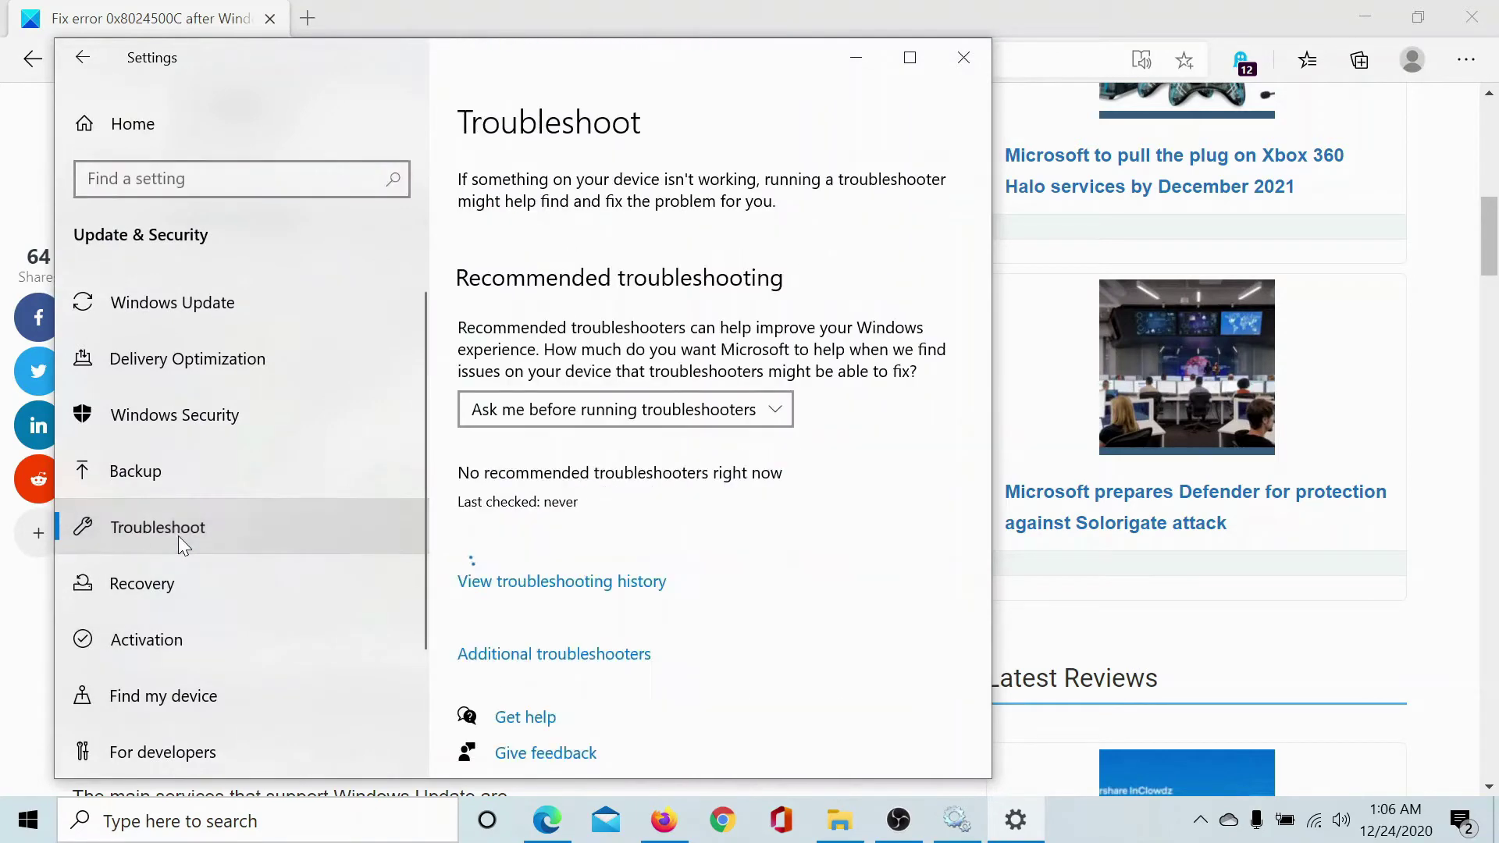
pyautogui.click(594, 656)
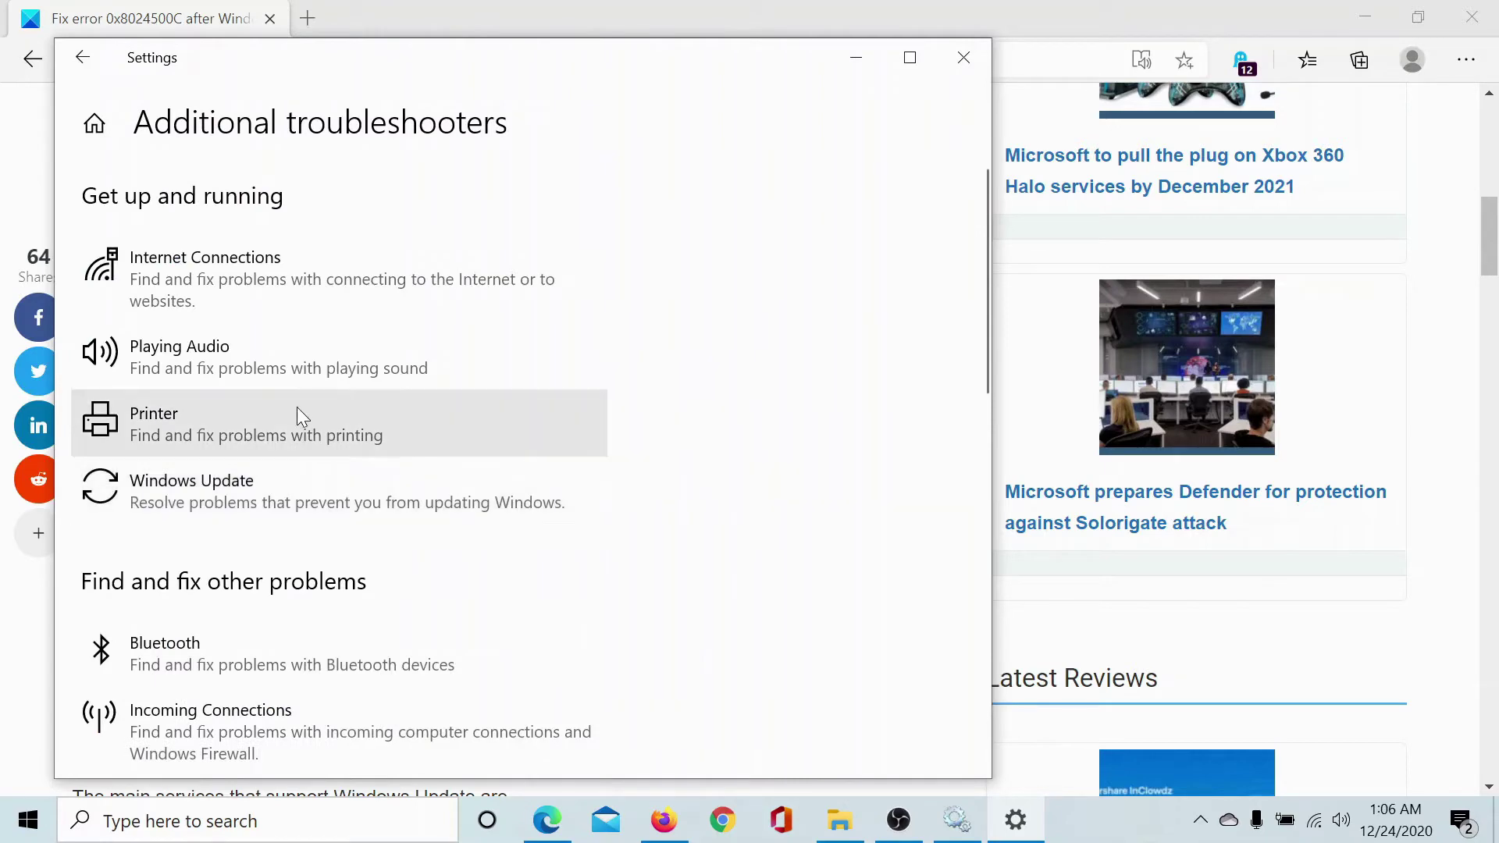
# - Expand the Windows Update and Windows Store Apps troubleshooters, then bring the Edge article back
pyautogui.click(296, 487)
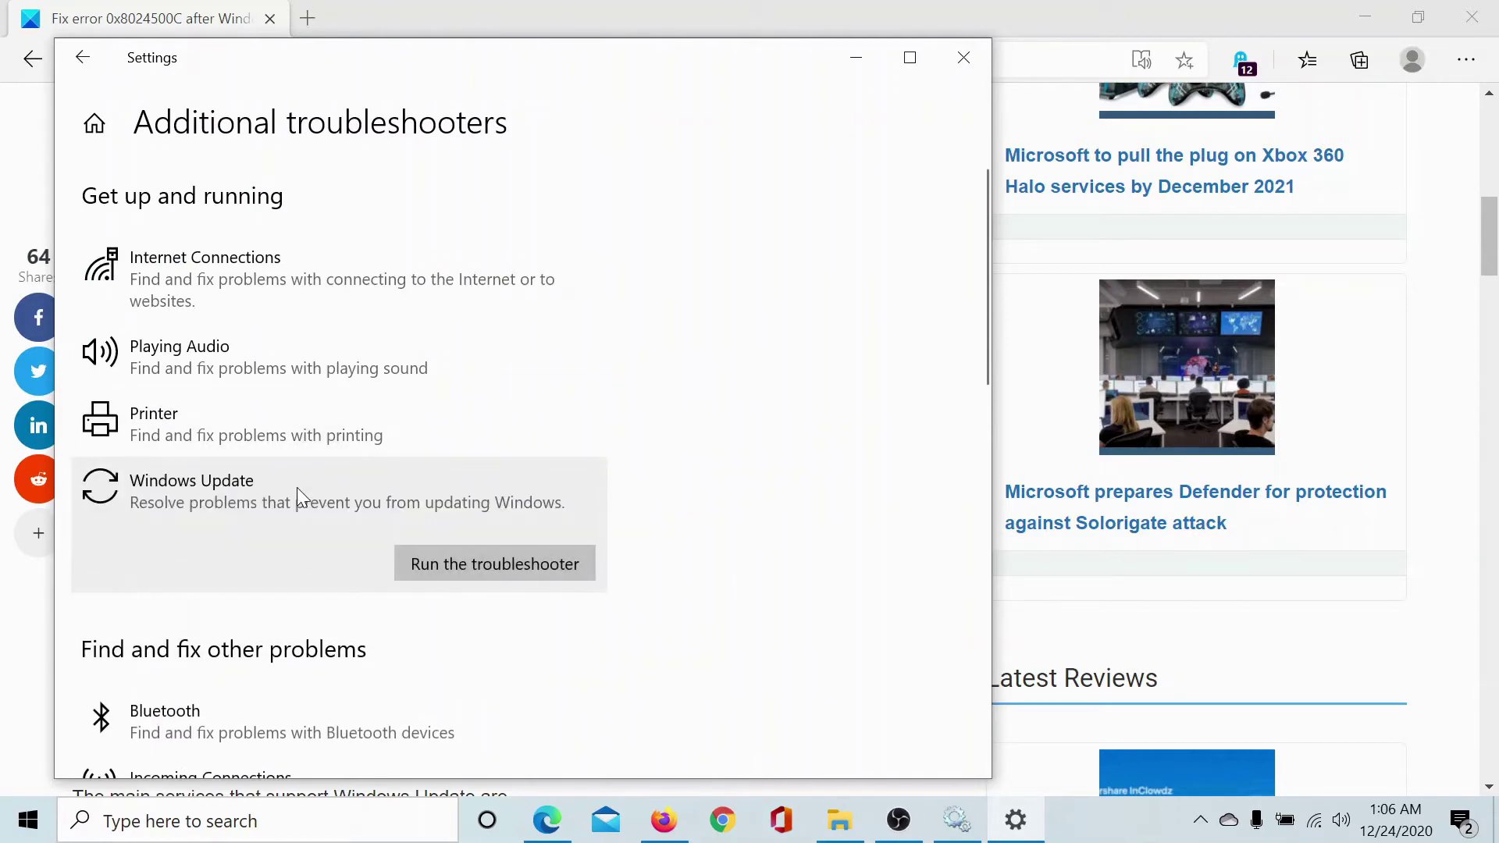
pyautogui.scroll(-10, 343, 583)
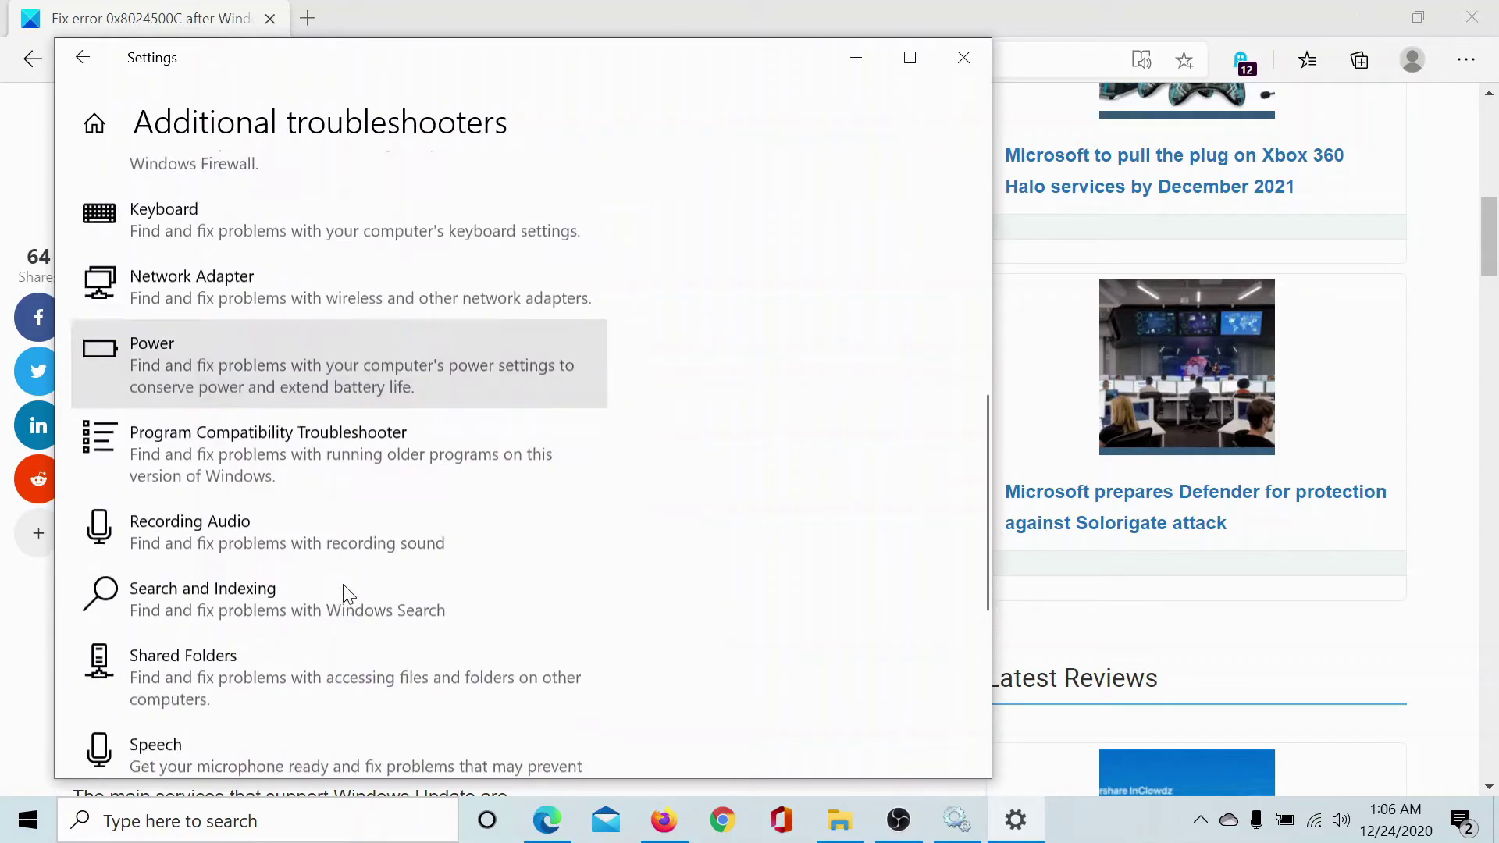
pyautogui.click(324, 494)
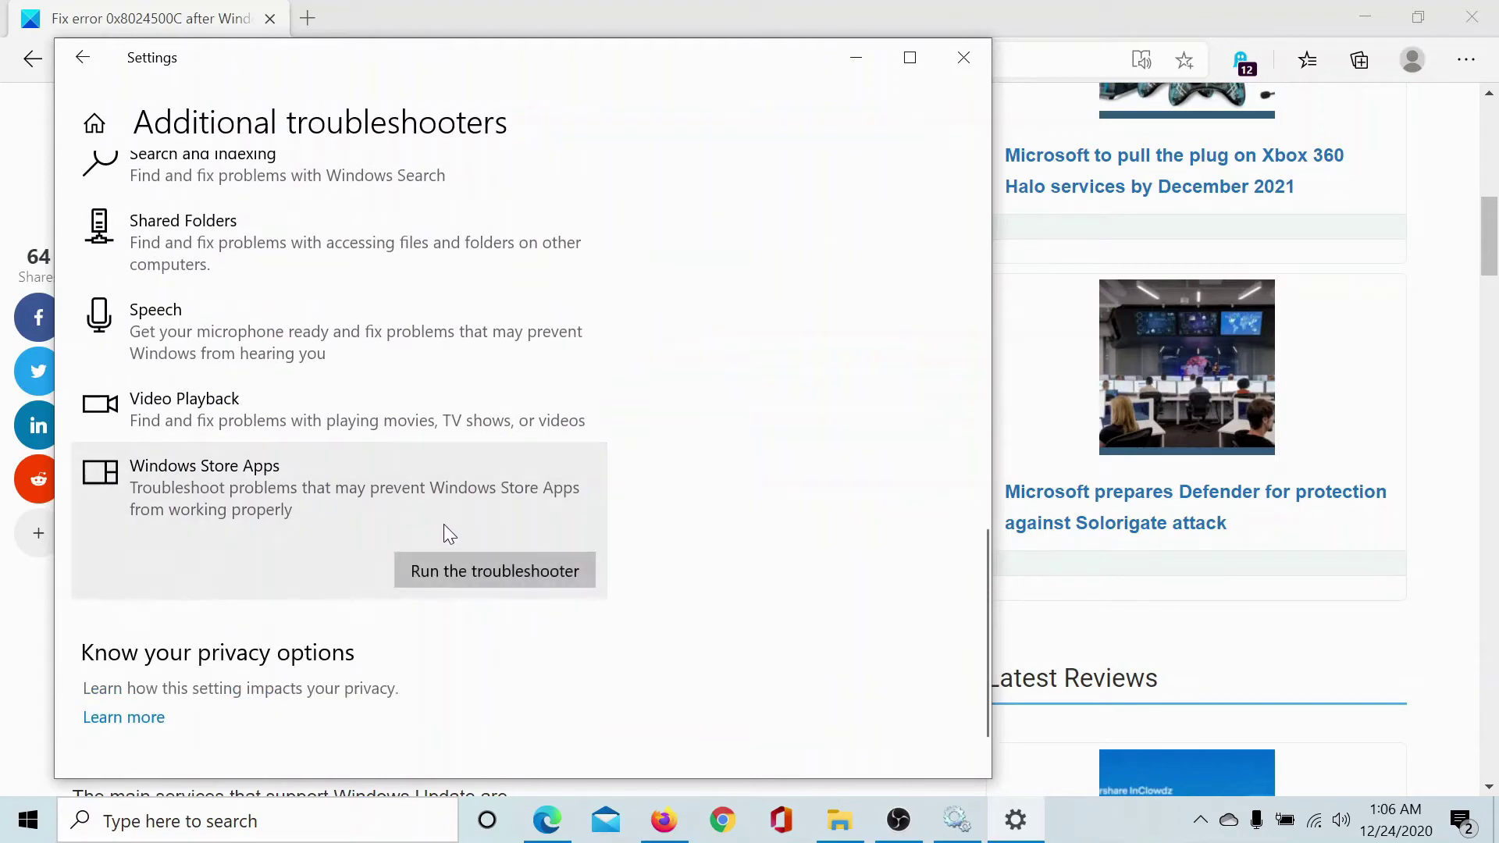
pyautogui.click(742, 7)
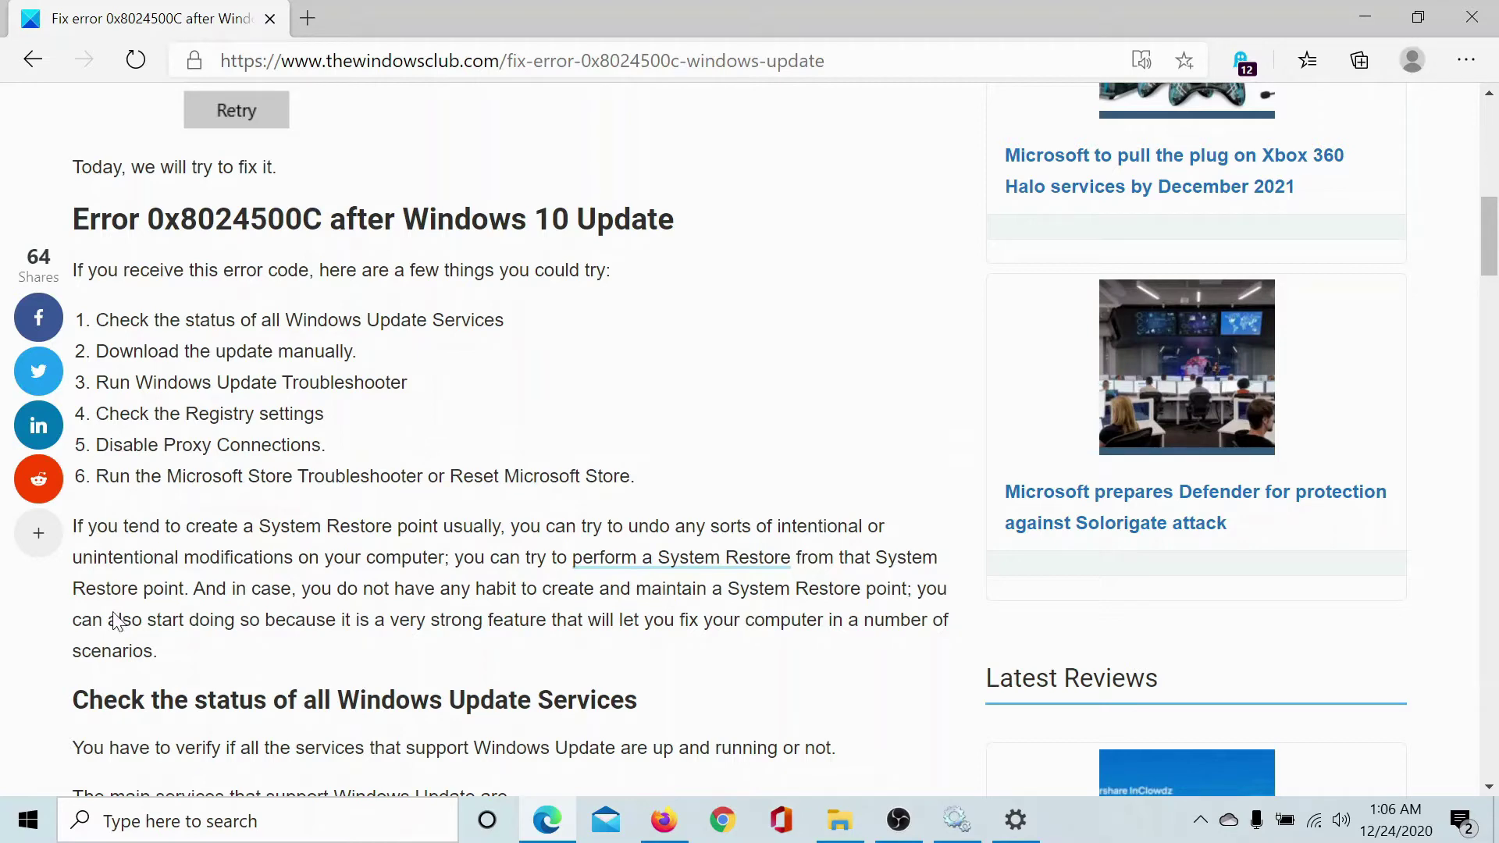
# - Check that 'Use a proxy server' is Off under Network & Internet > Proxy, then minimize Settings
pyautogui.click(32, 829)
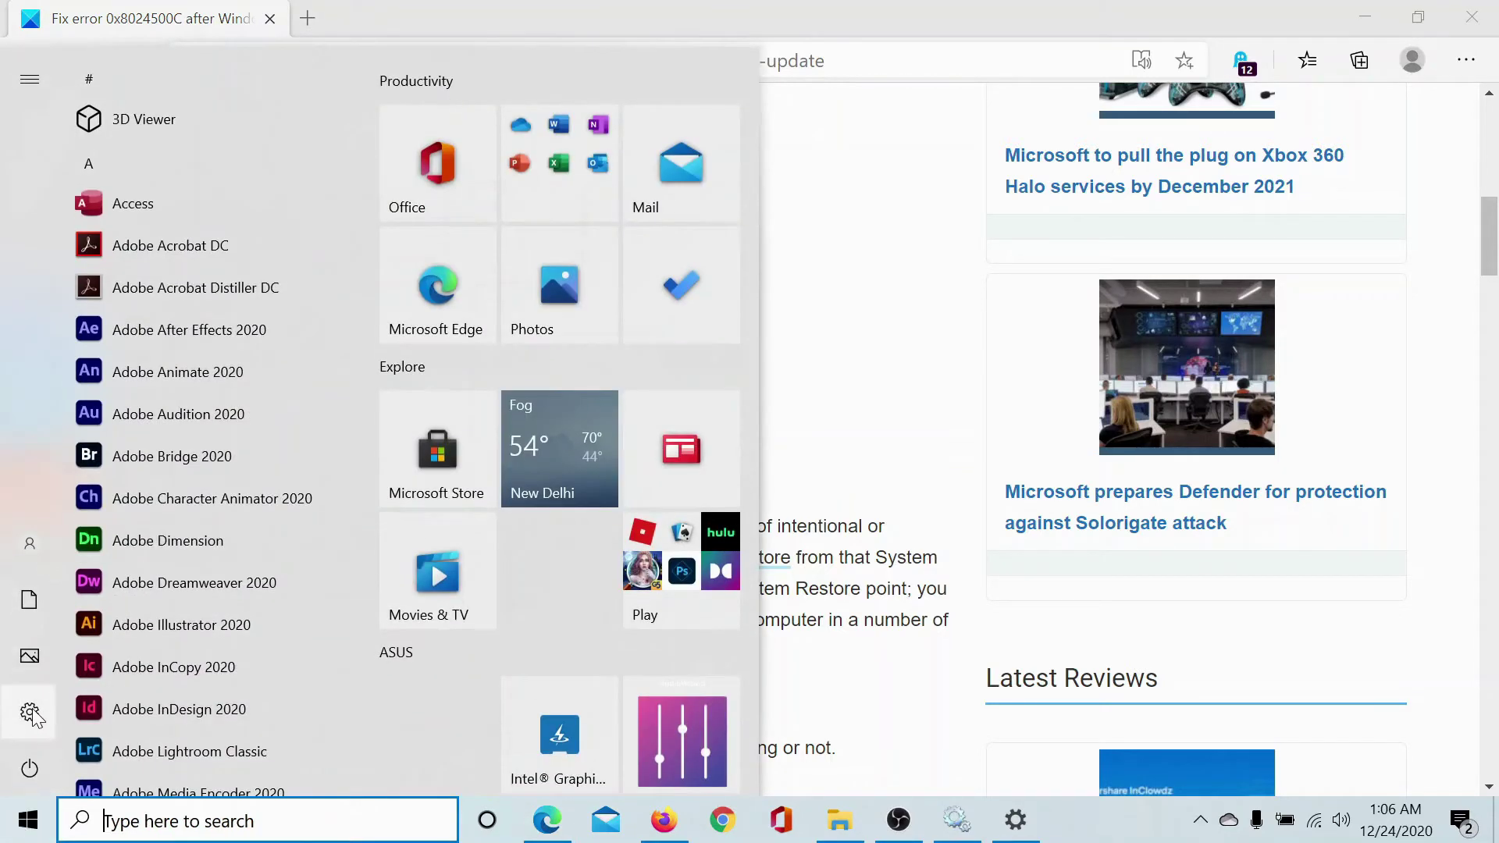
pyautogui.click(35, 717)
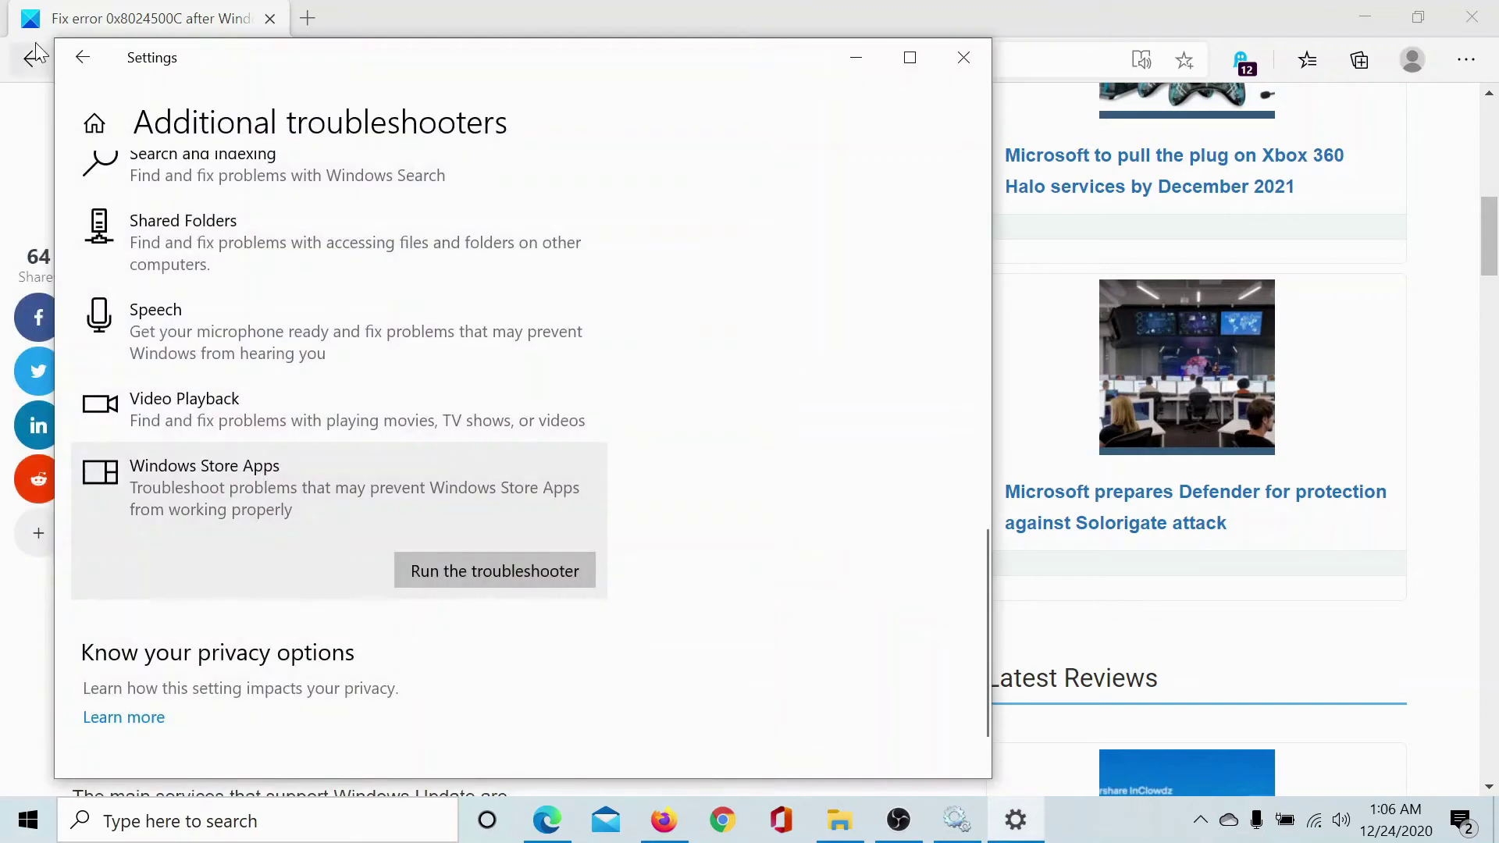
pyautogui.click(82, 62)
pyautogui.click(84, 64)
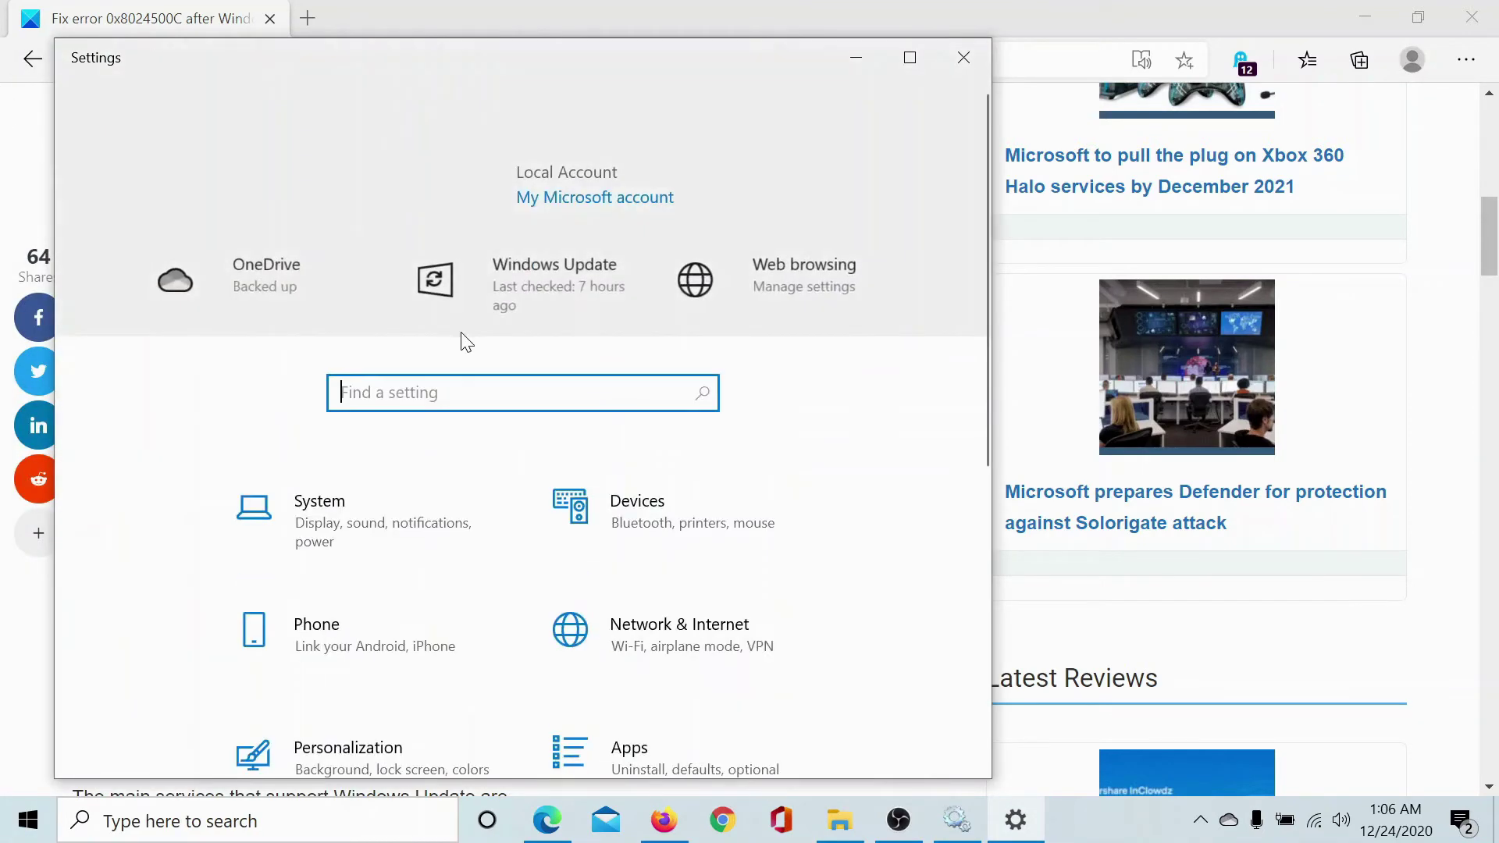
pyautogui.scroll(-3, 665, 398)
pyautogui.click(676, 350)
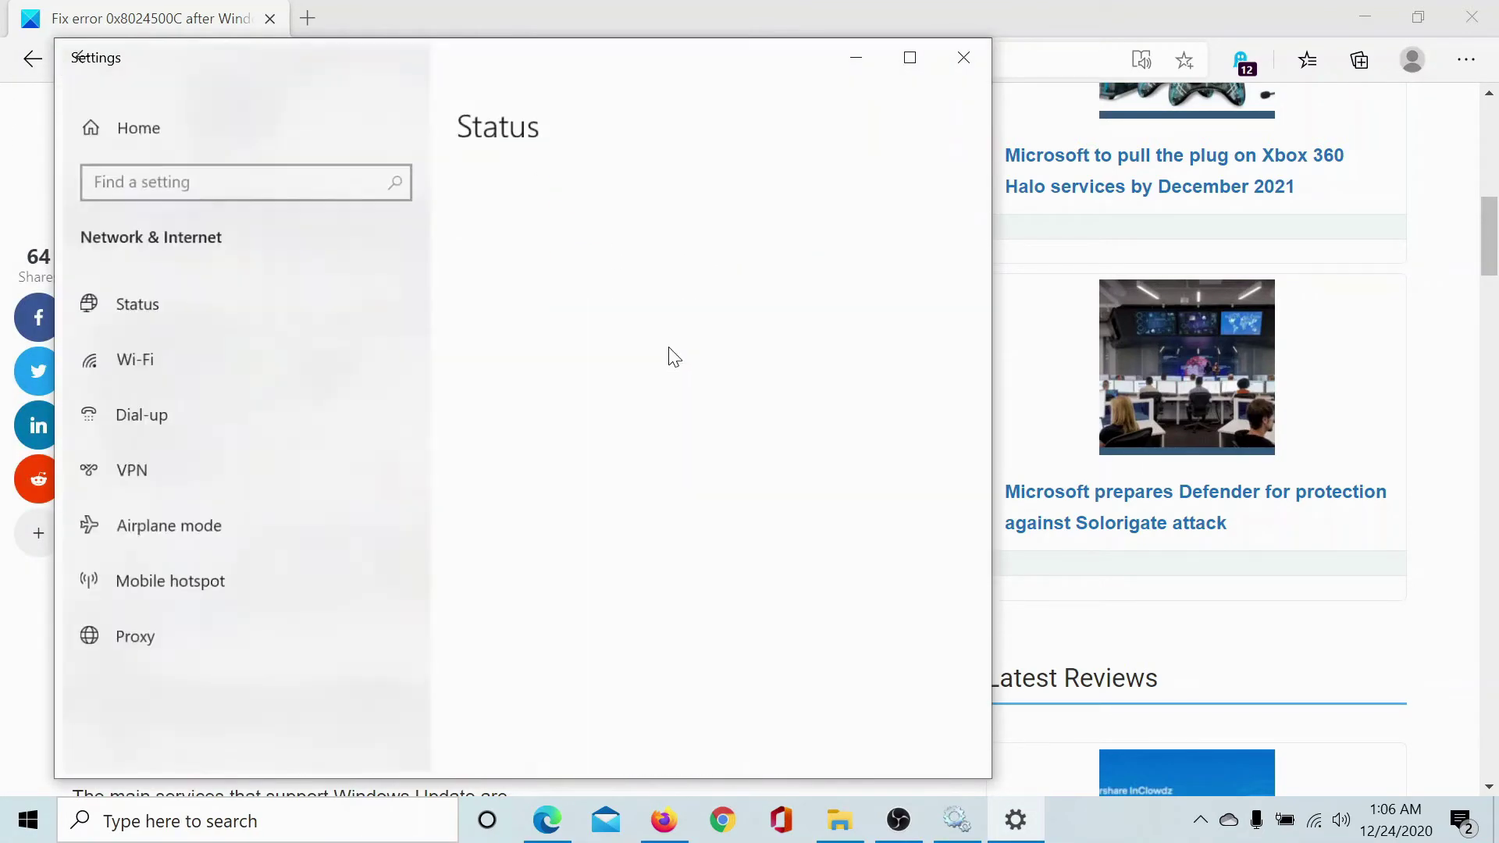
pyautogui.click(133, 644)
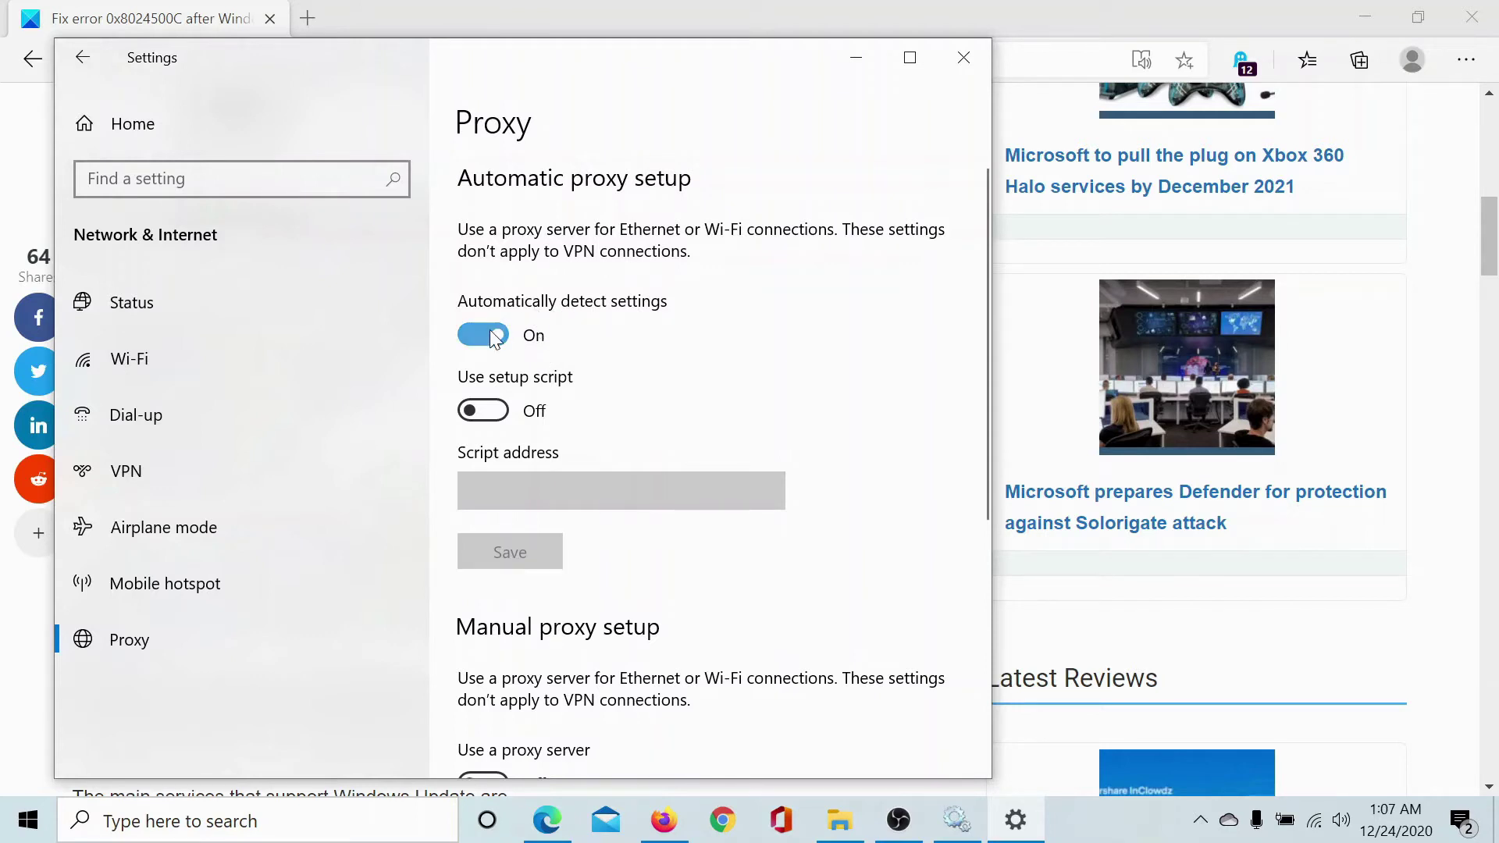
pyautogui.scroll(-3, 545, 425)
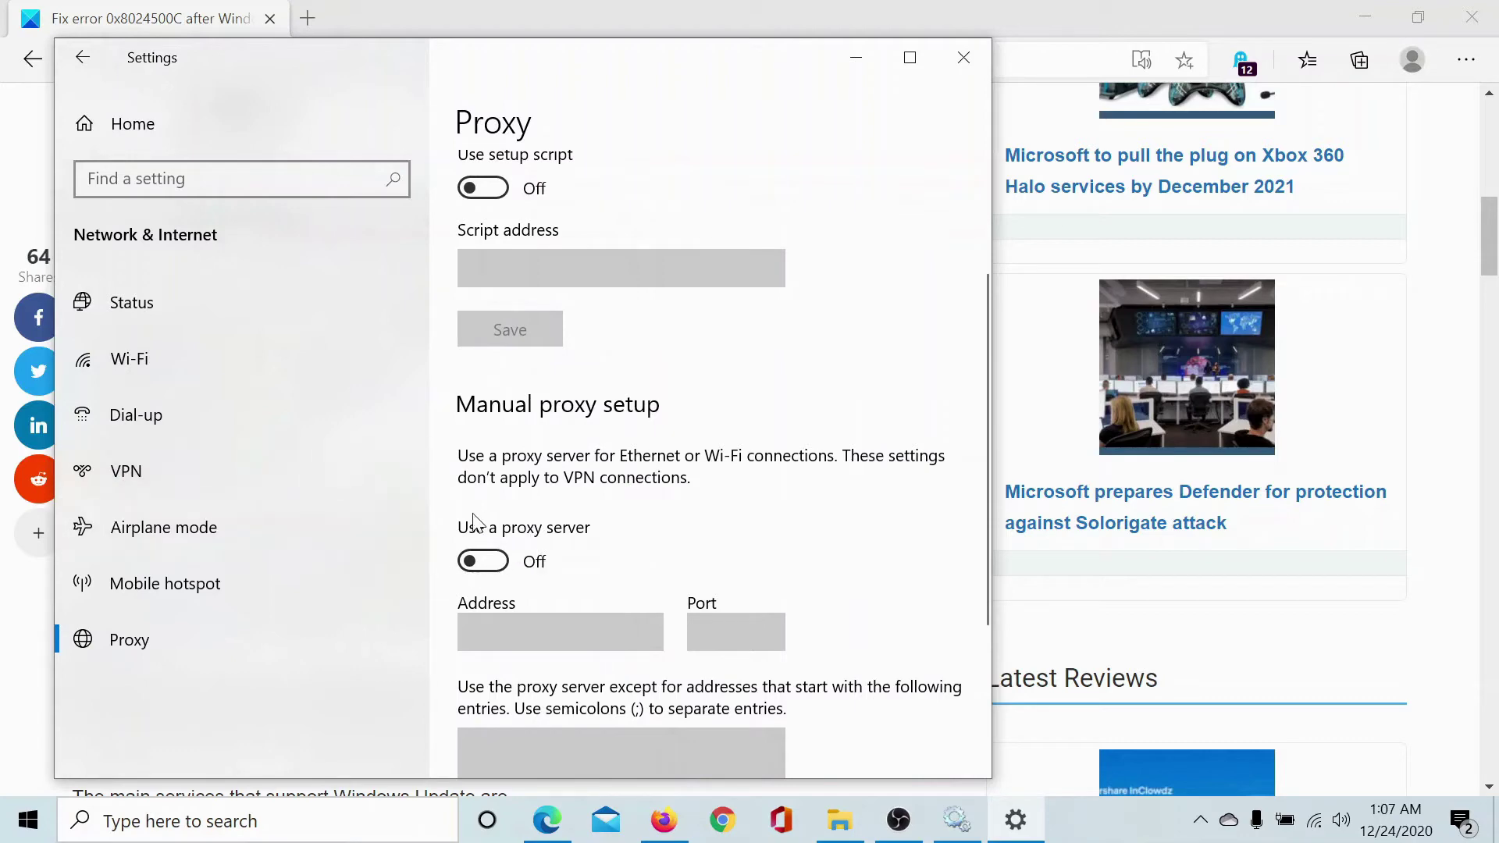
pyautogui.click(865, 63)
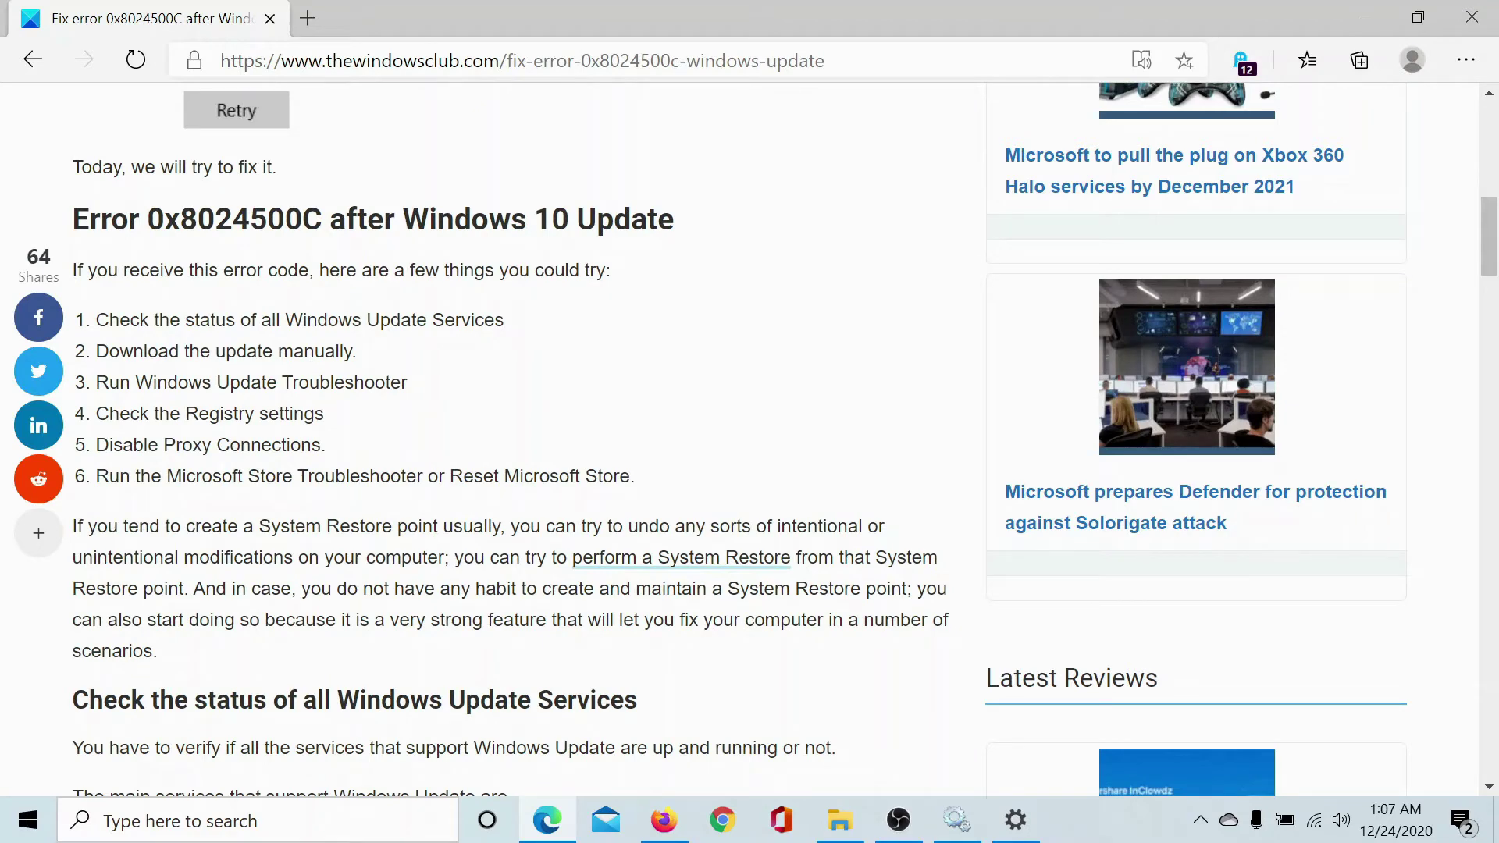
# - Launch regedit and expand HKEY_LOCAL_MACHINE\SOFTWARE\Policies\Microsoft\Windows
pyautogui.press('super+r')
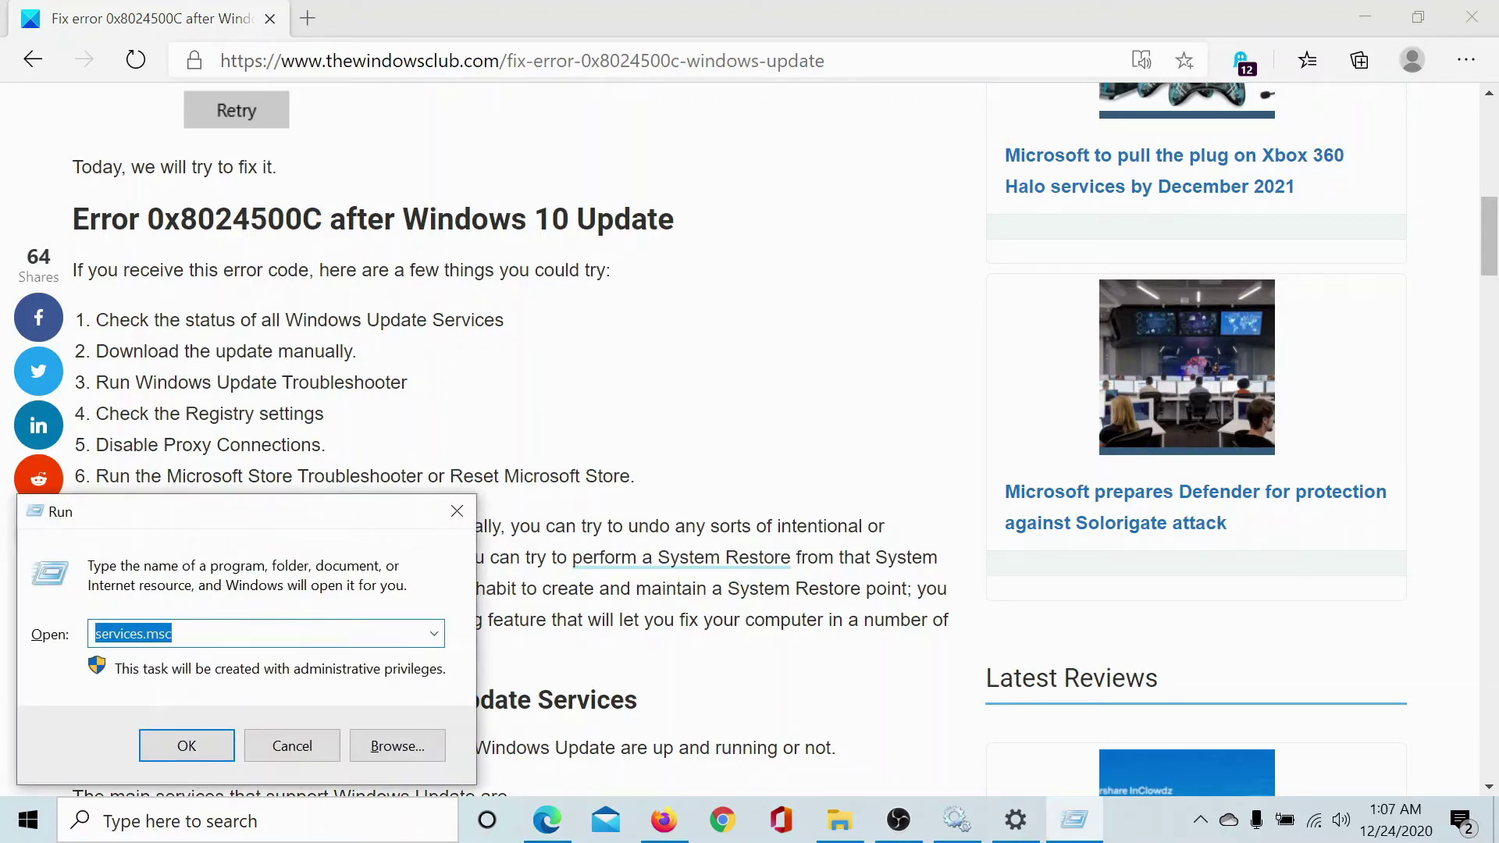
pyautogui.write('re')
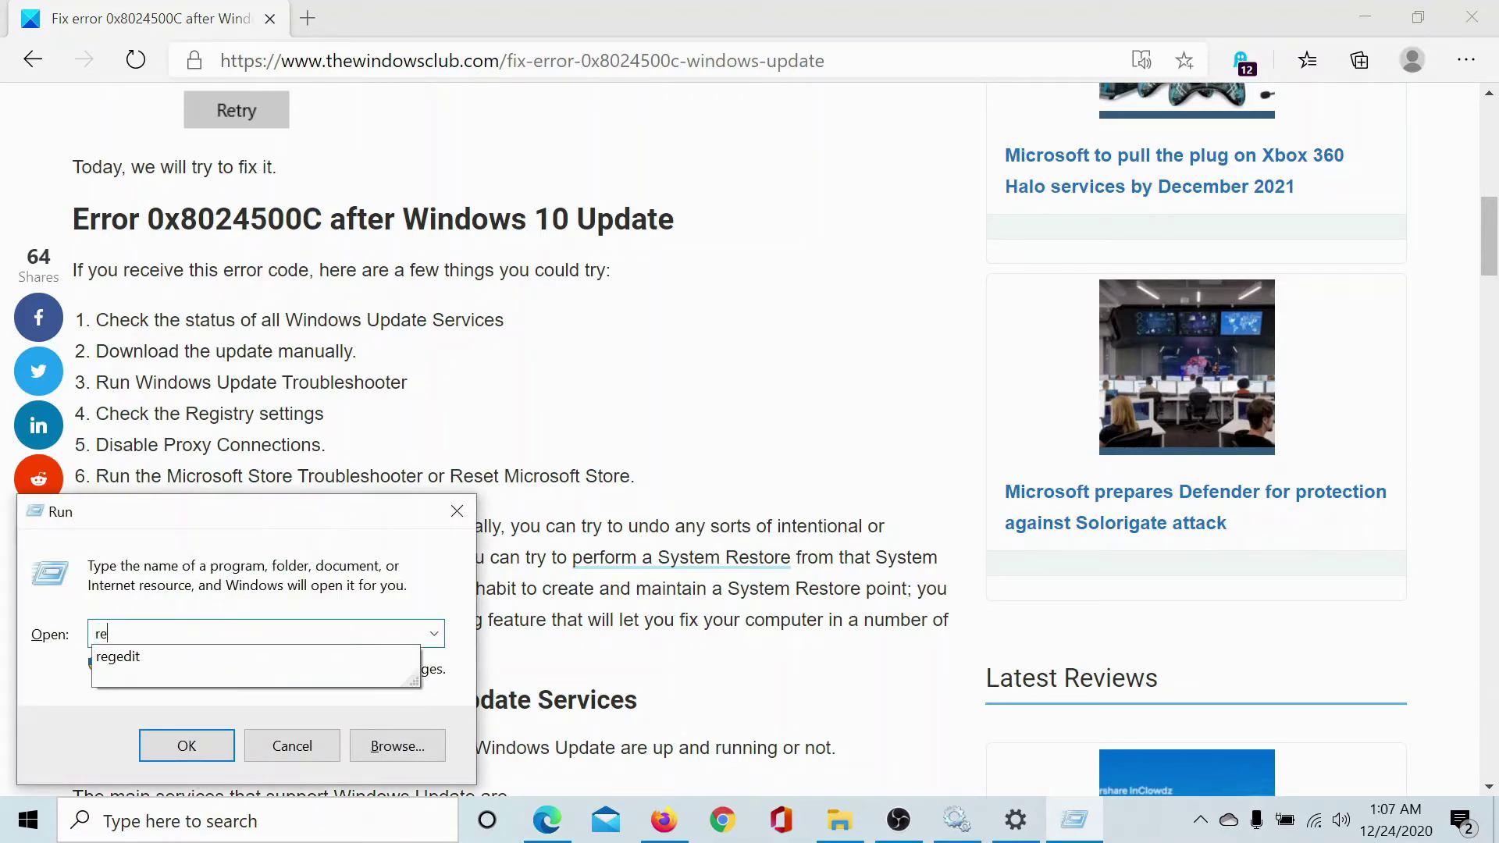
pyautogui.press('Down')
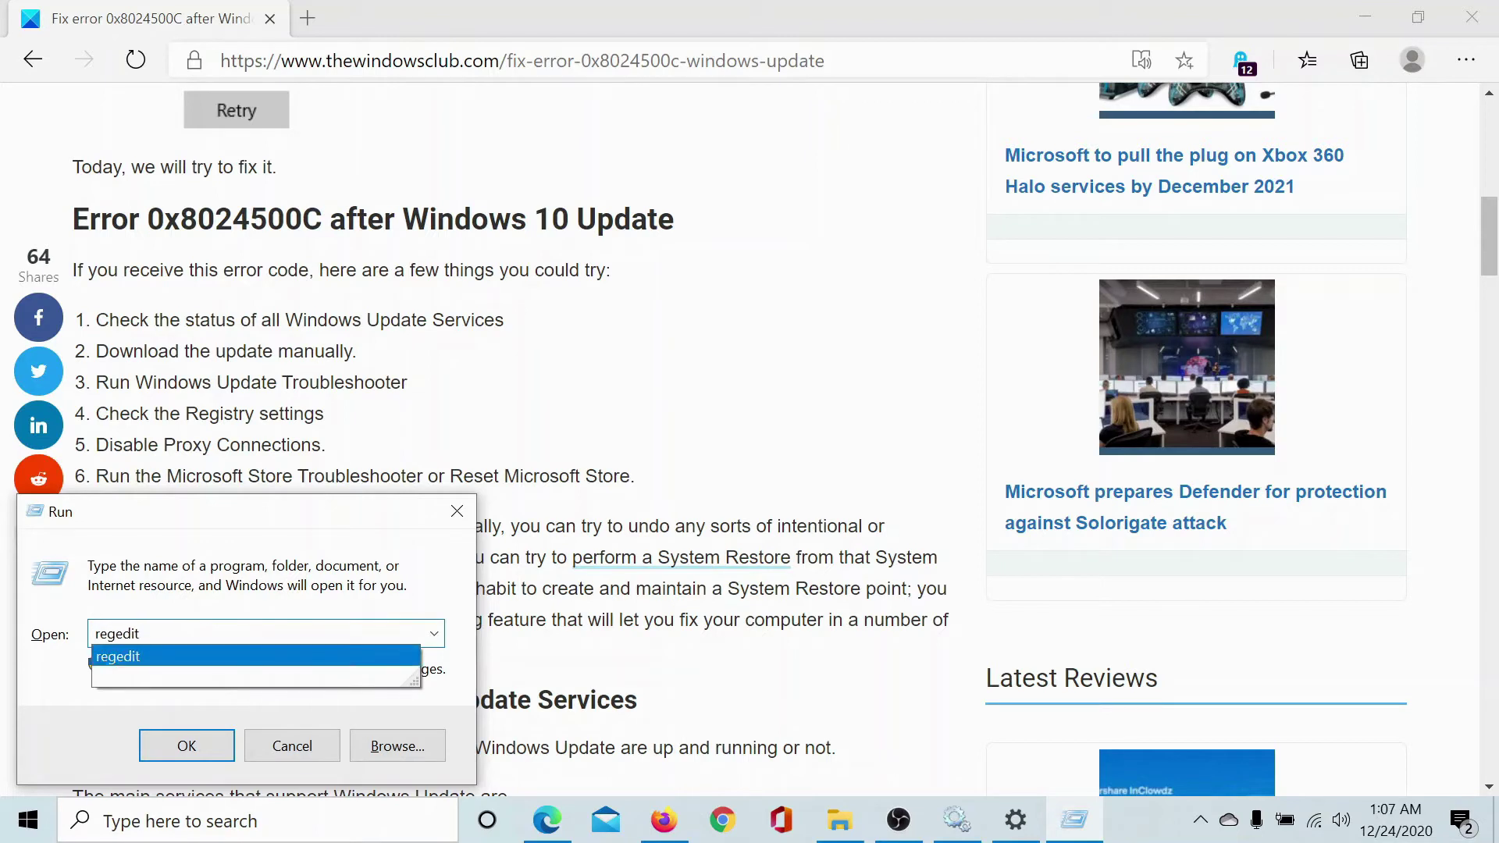
pyautogui.press('Return')
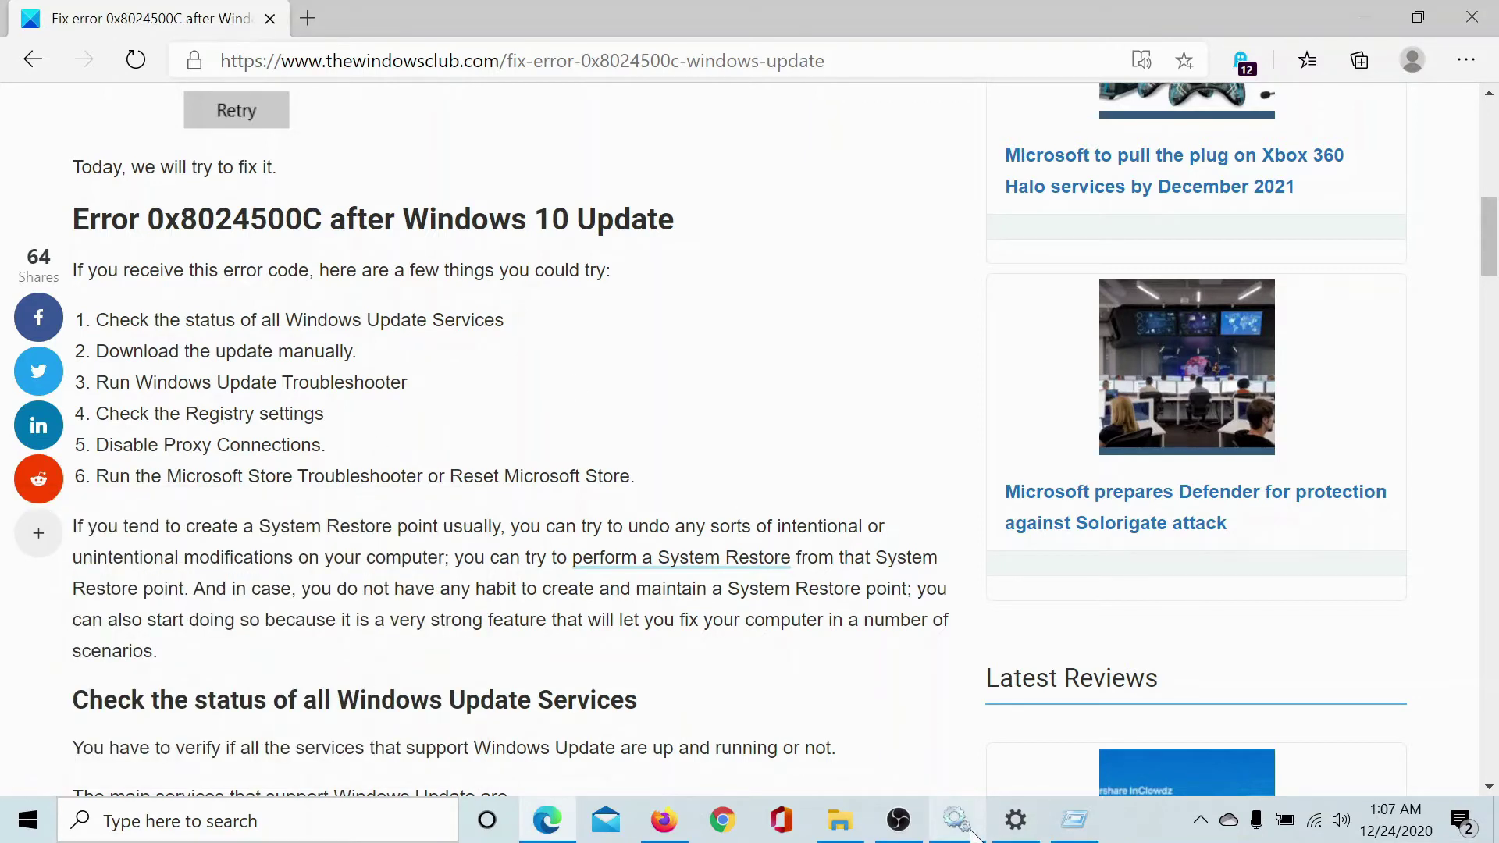
pyautogui.moveTo(972, 833)
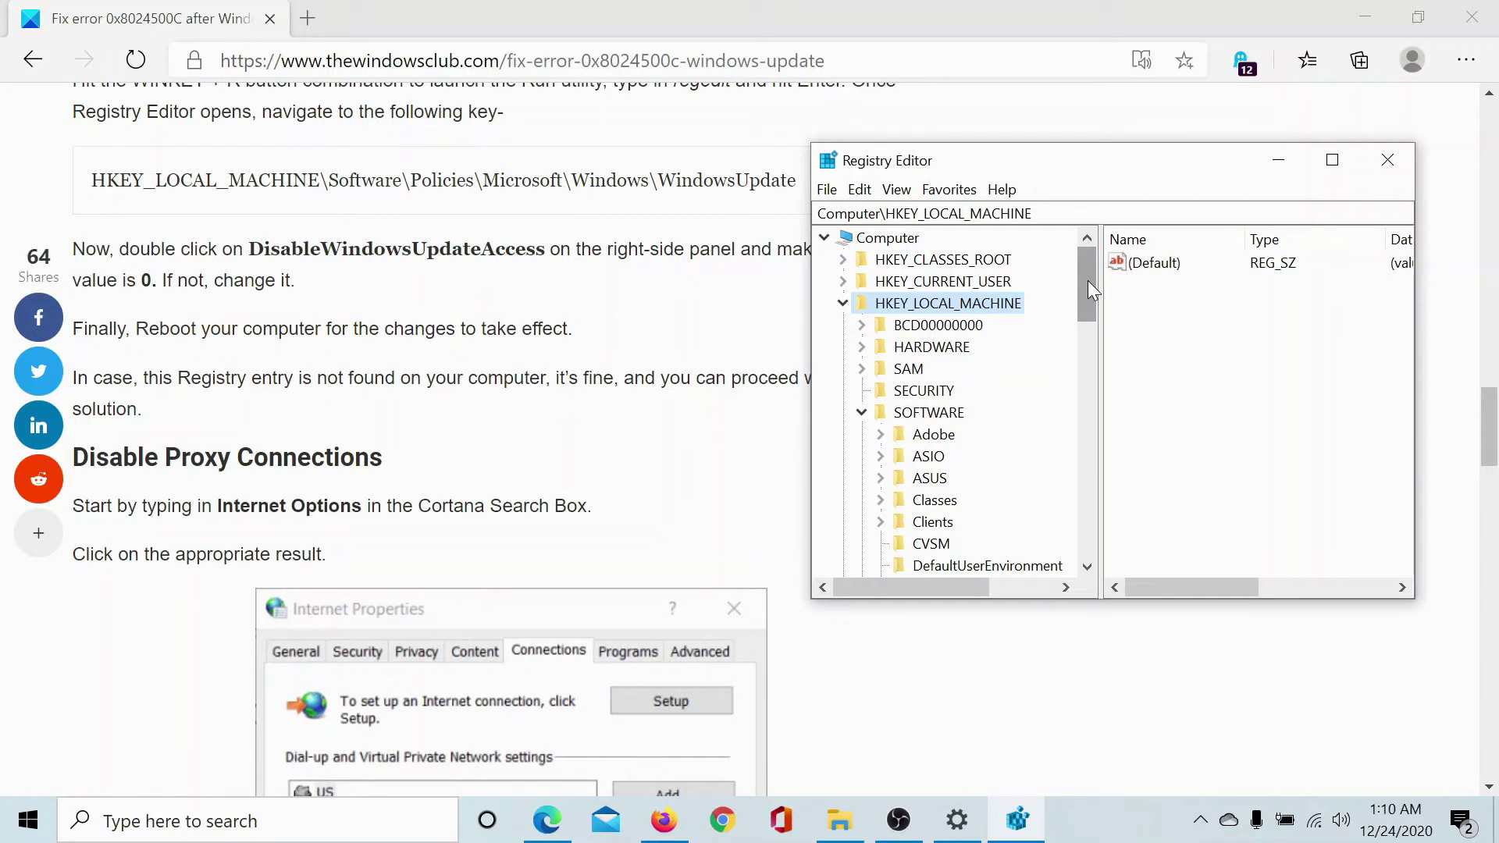
pyautogui.moveTo(1088, 279); pyautogui.dragTo(1066, 423)
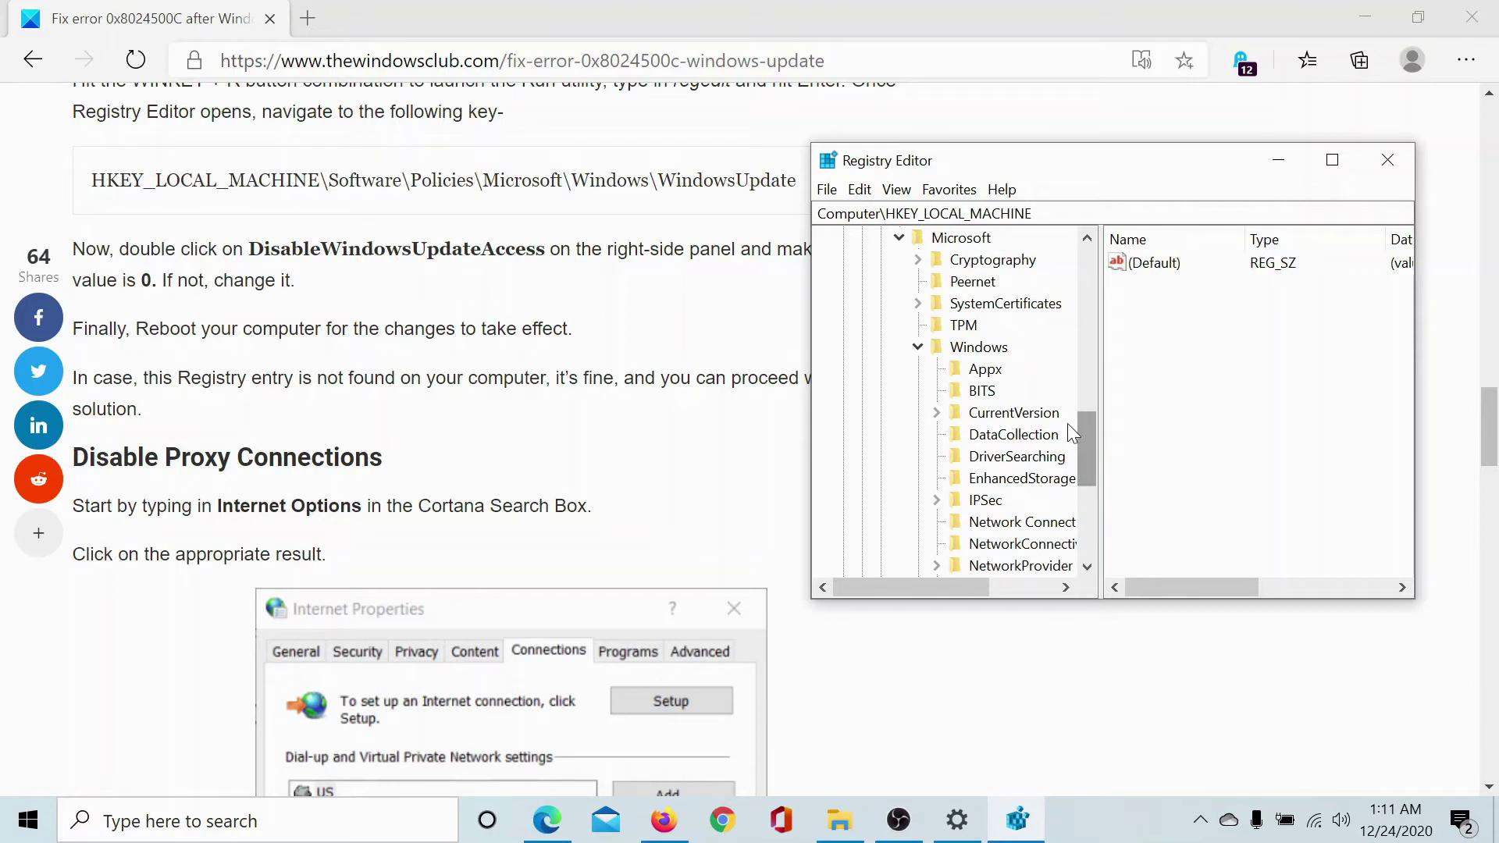
# - Create a new key named WindowsUpdate under the Windows key, fixing a typo in the name
pyautogui.rightClick(974, 346)
pyautogui.moveTo(1071, 375)
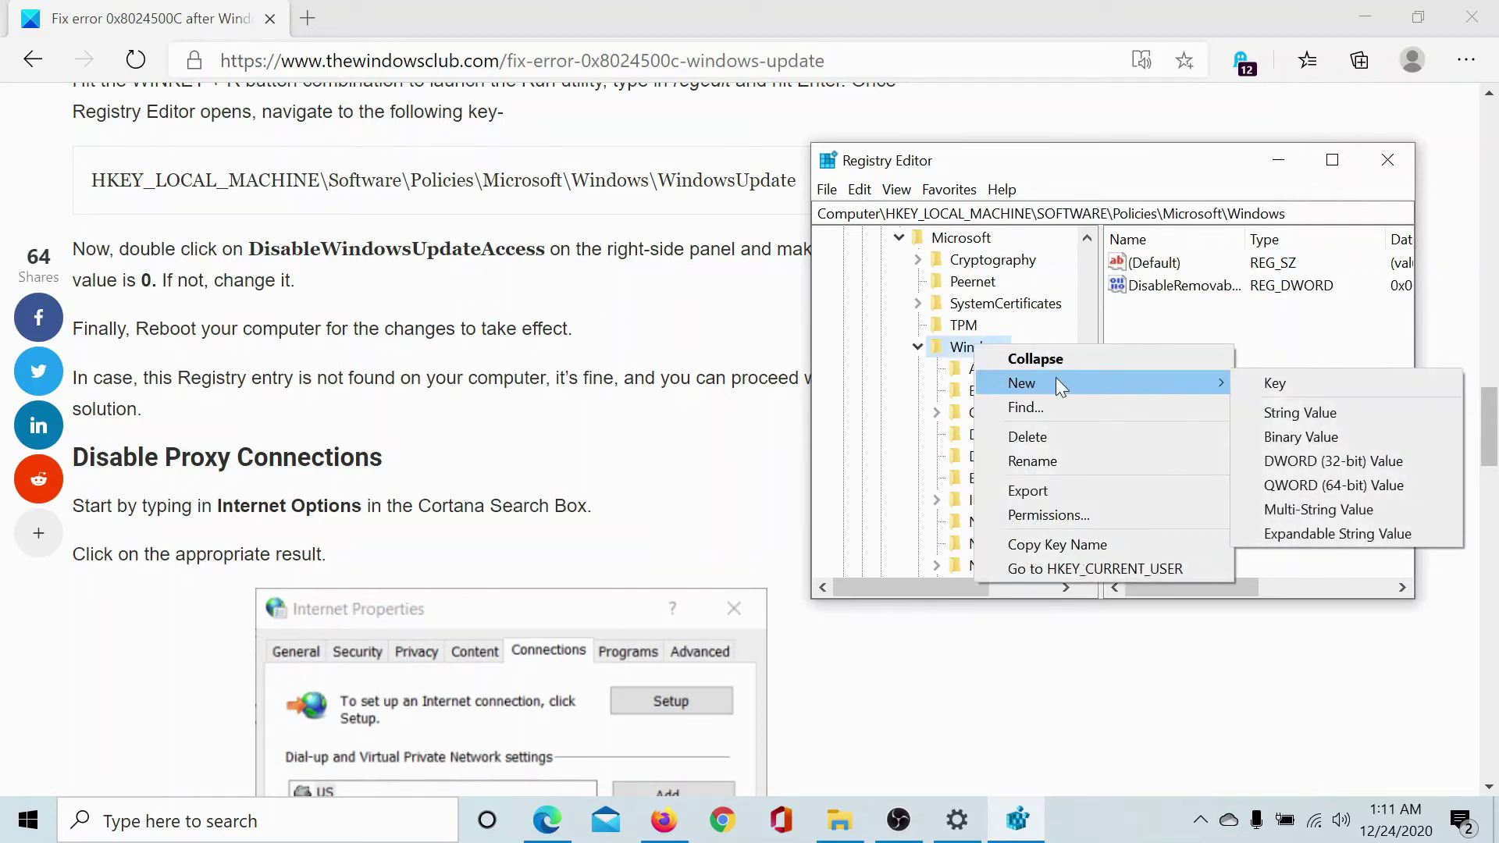
pyautogui.click(1309, 381)
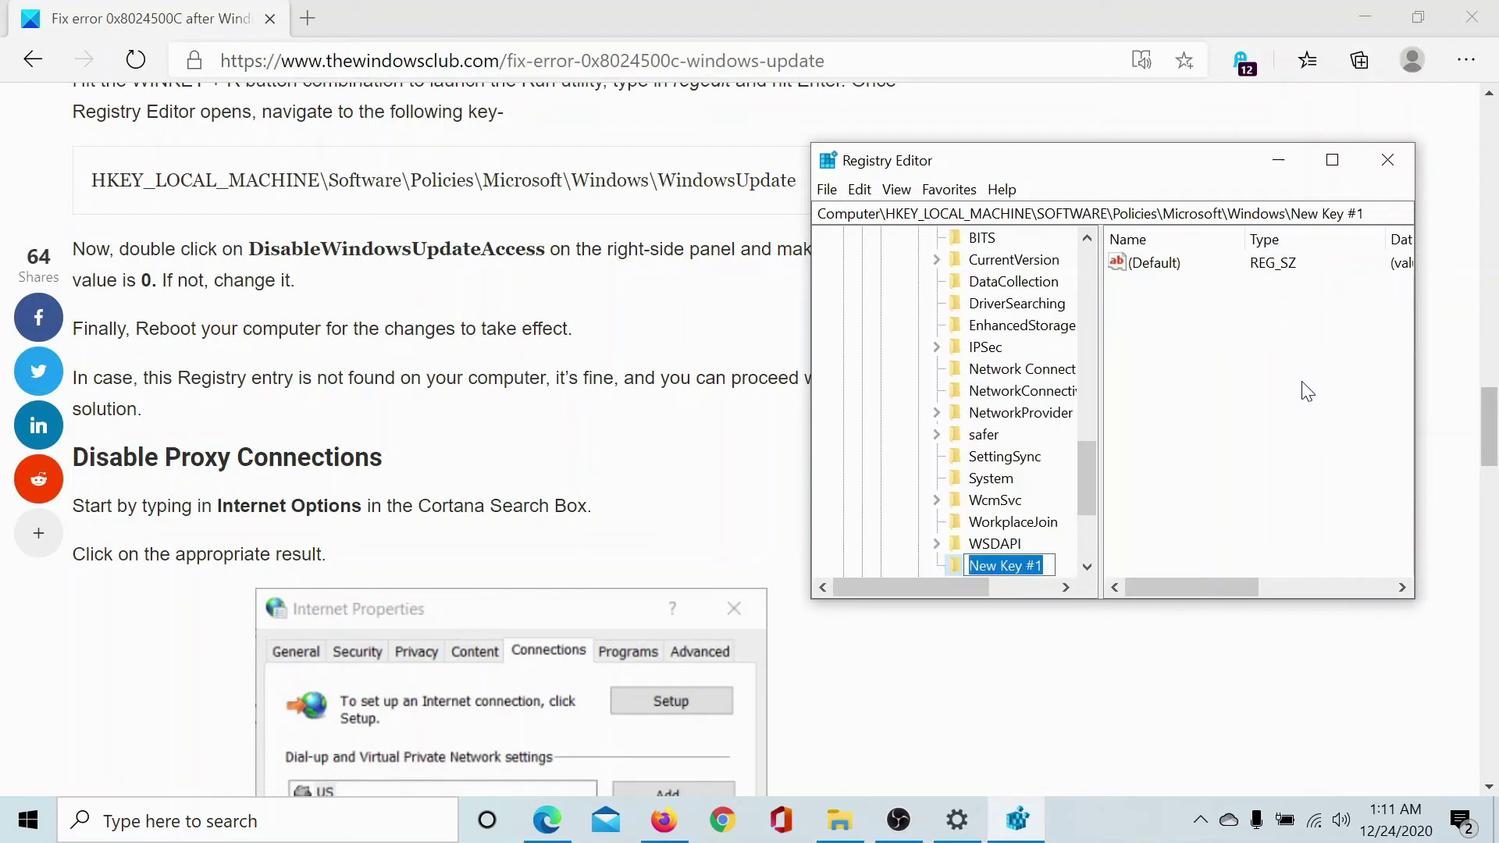
pyautogui.write('Win')
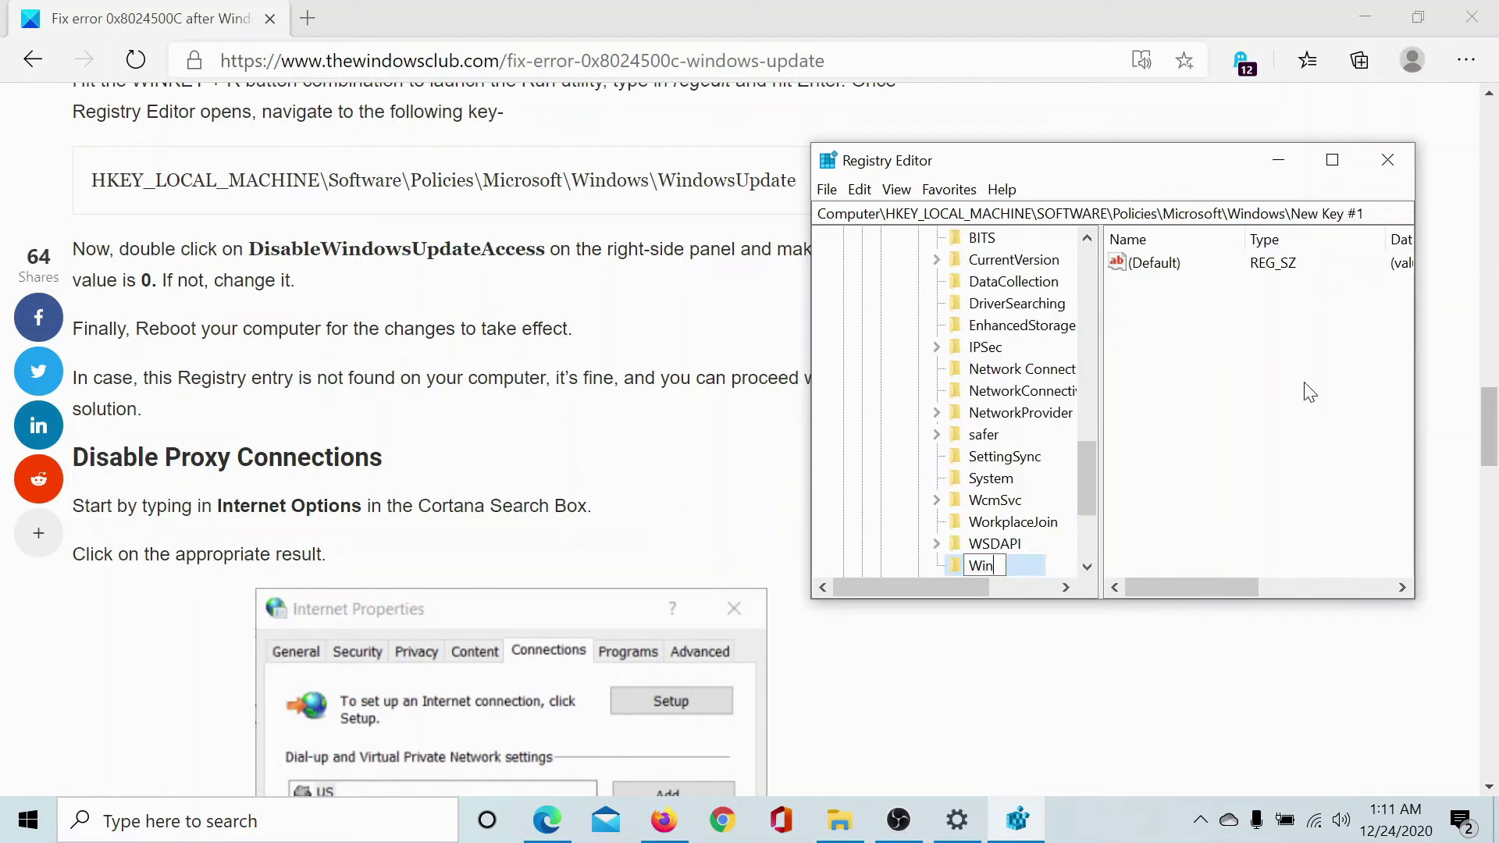
pyautogui.write('dowsUpdatwe')
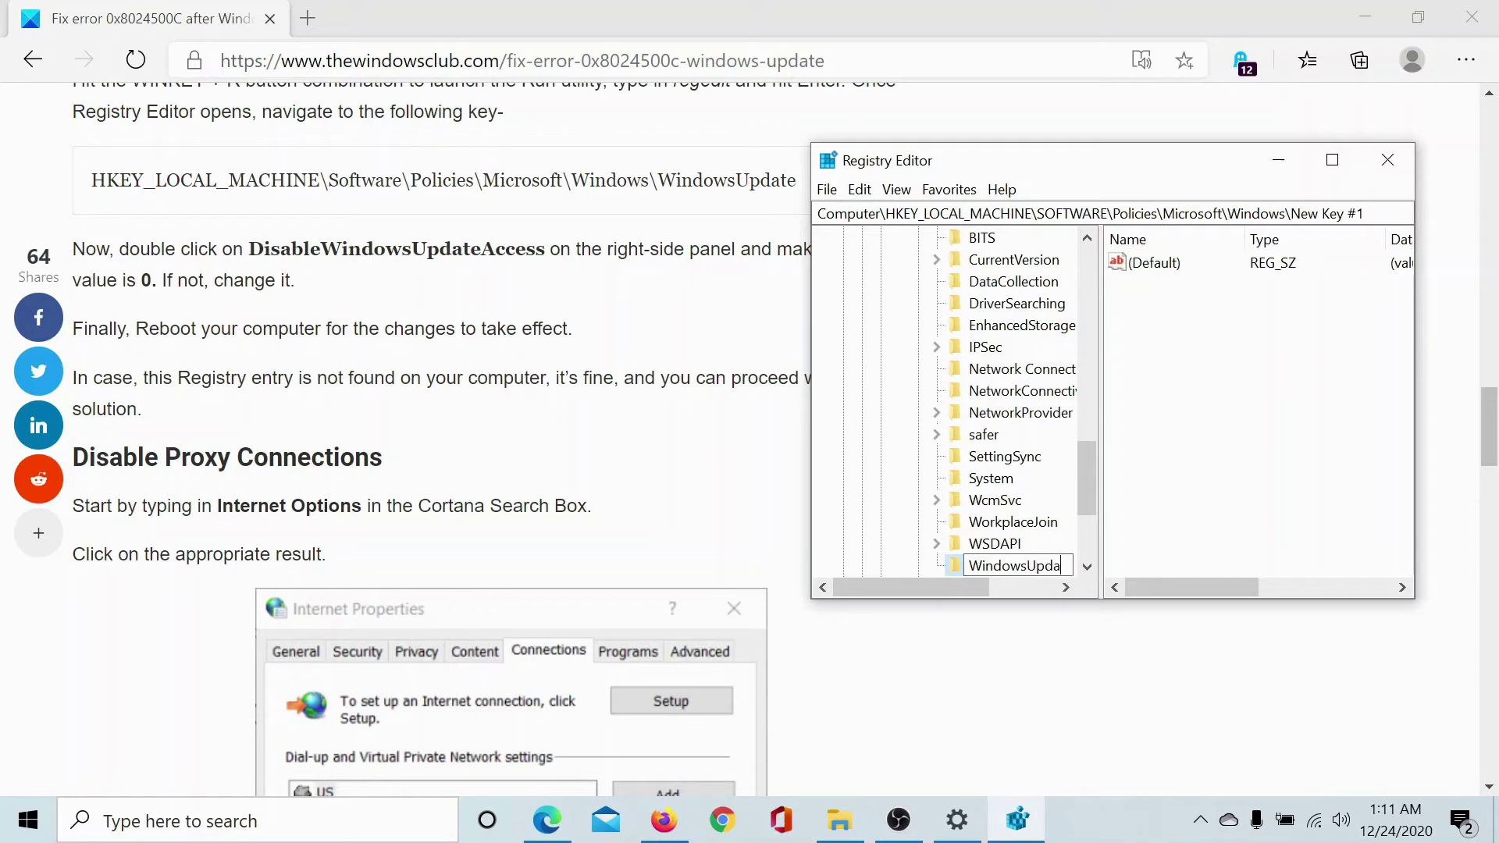
pyautogui.press('BackSpace')
pyautogui.press('BackSpace')
pyautogui.write('e')
pyautogui.press('Return')
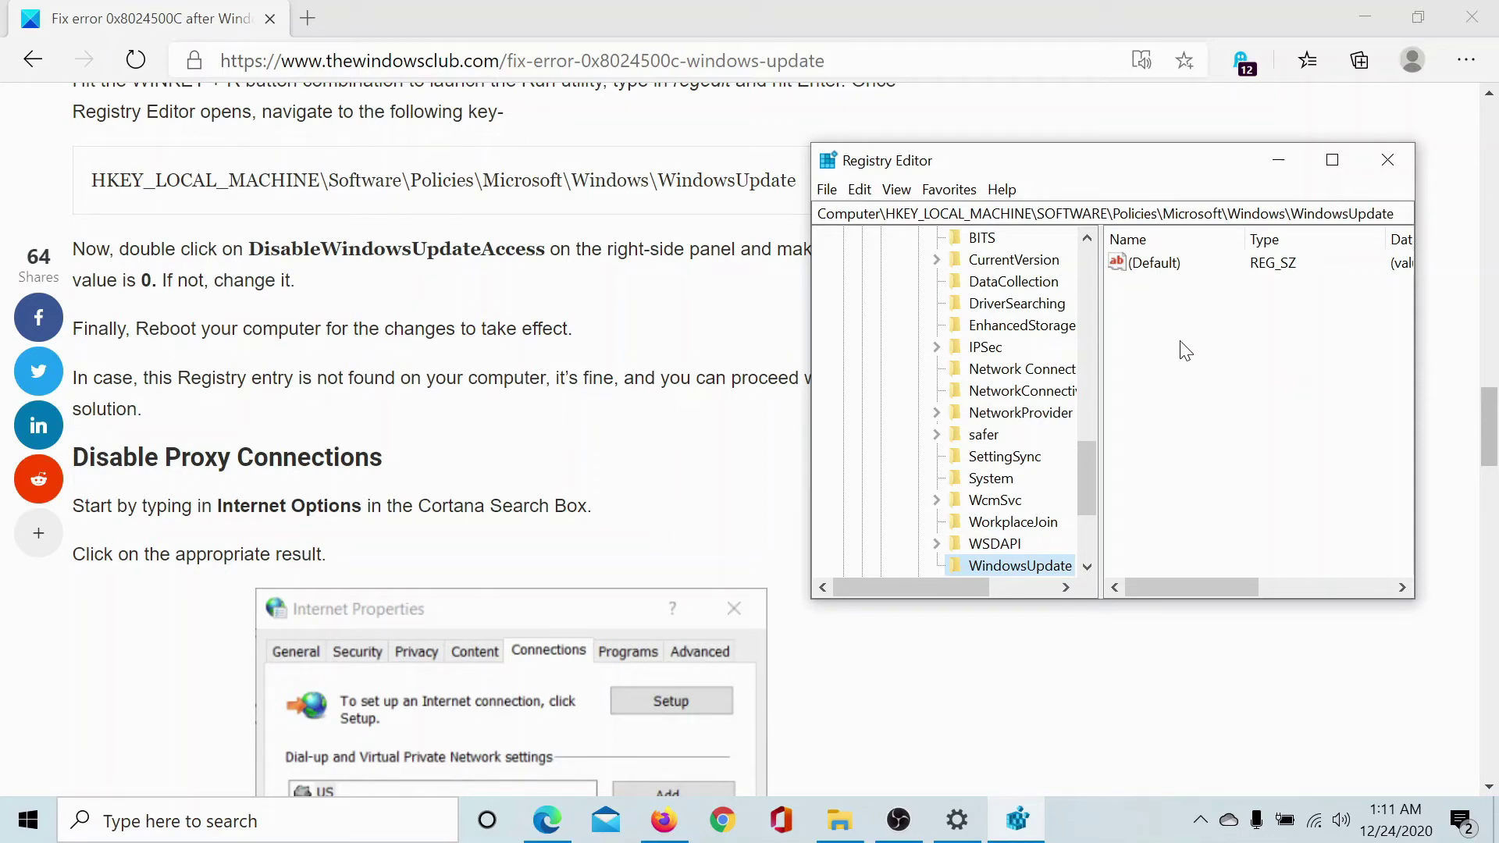
# - Copy DisableWindowsUpdateAccess from the article and use it to name a new DWORD (32-bit) value in WindowsUpdate
pyautogui.doubleClick(342, 250)
pyautogui.rightClick(342, 255)
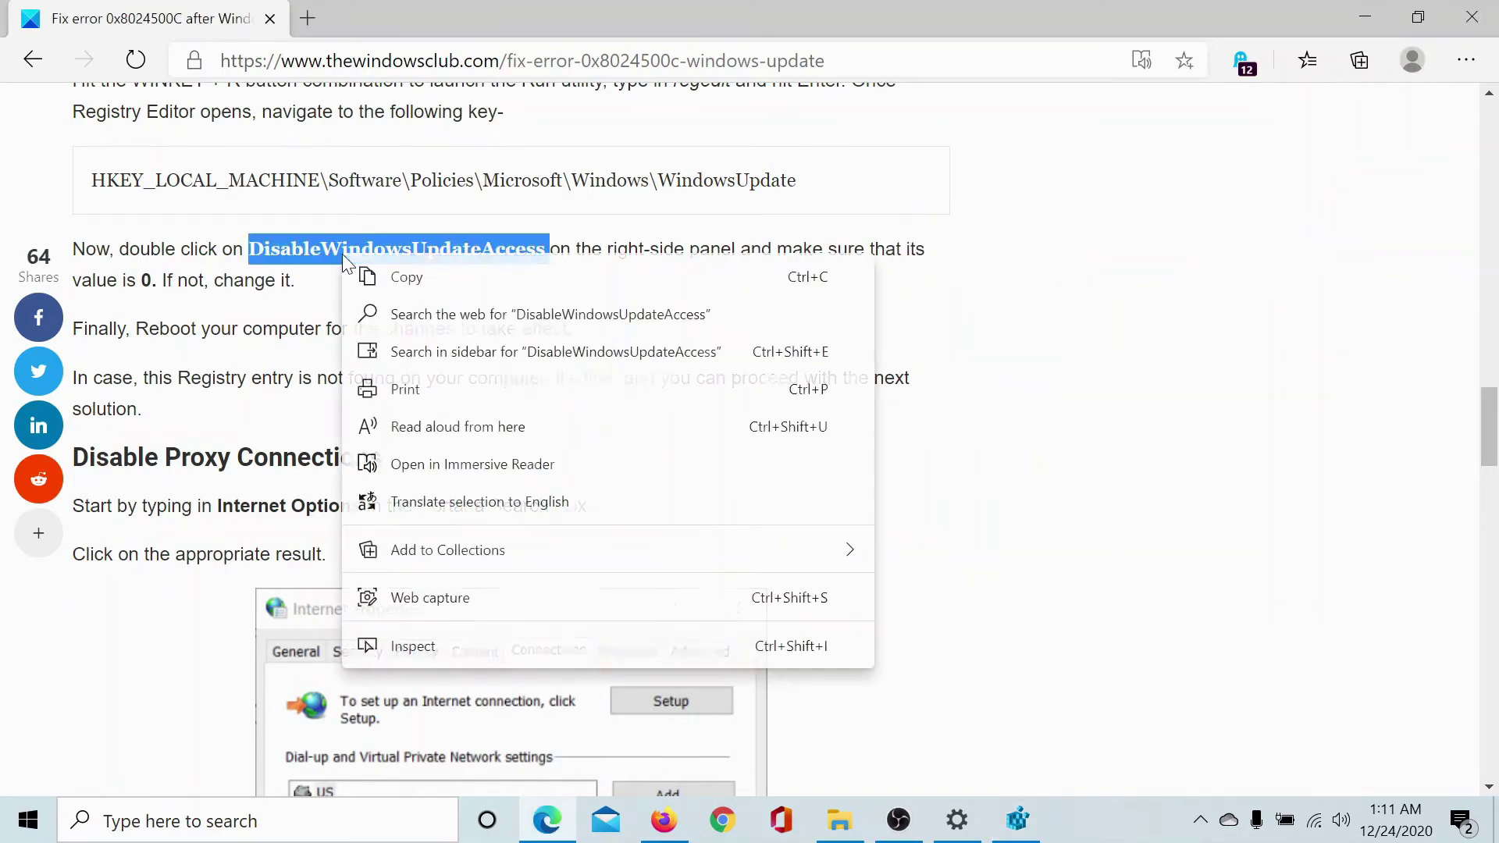
pyautogui.click(430, 283)
pyautogui.click(1017, 820)
pyautogui.rightClick(1201, 390)
pyautogui.moveTo(1239, 404)
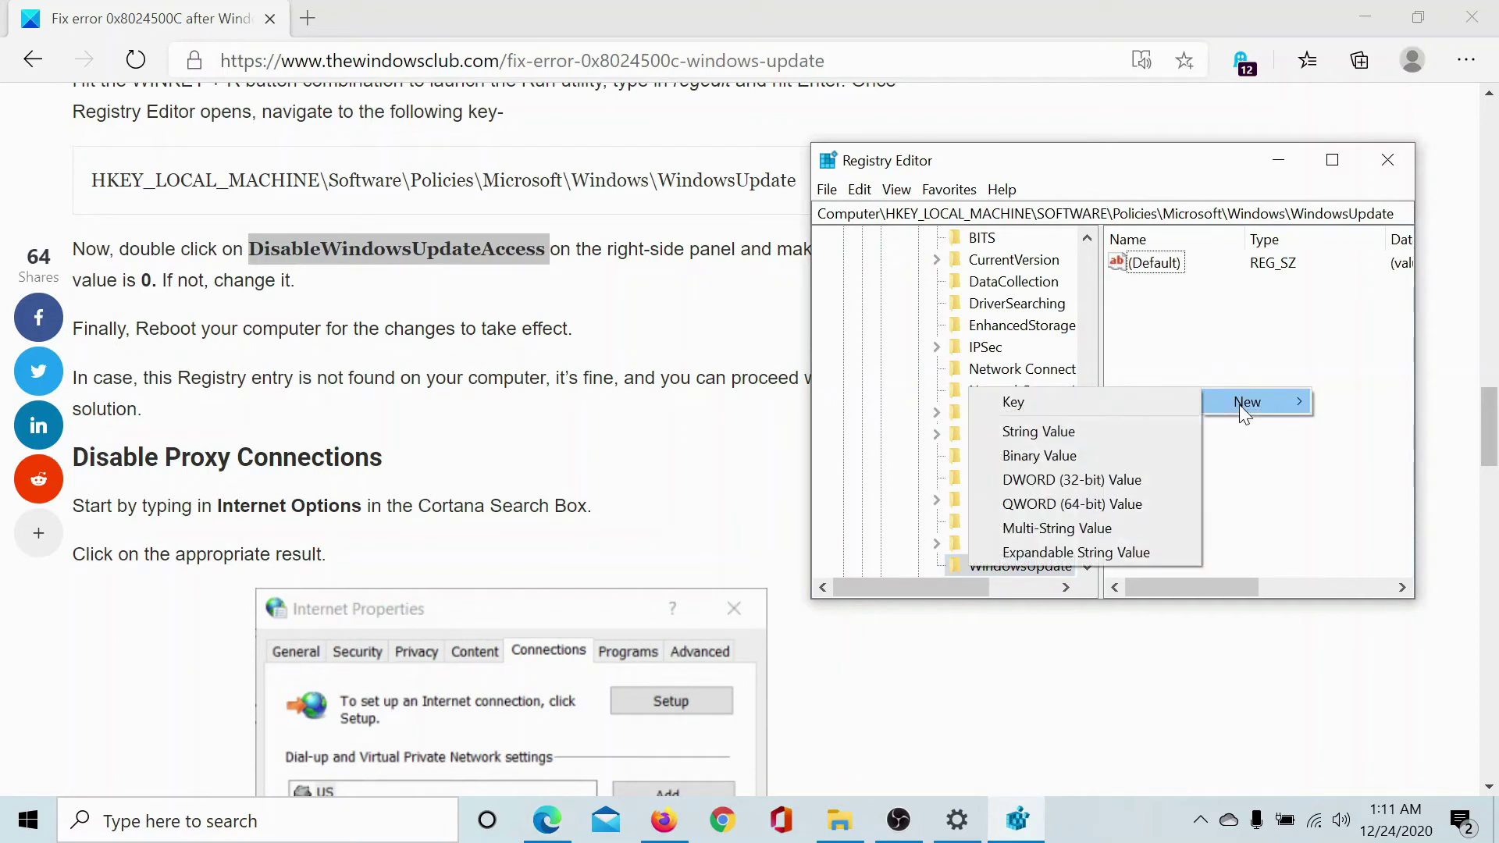
pyautogui.click(1045, 479)
pyautogui.rightClick(1173, 288)
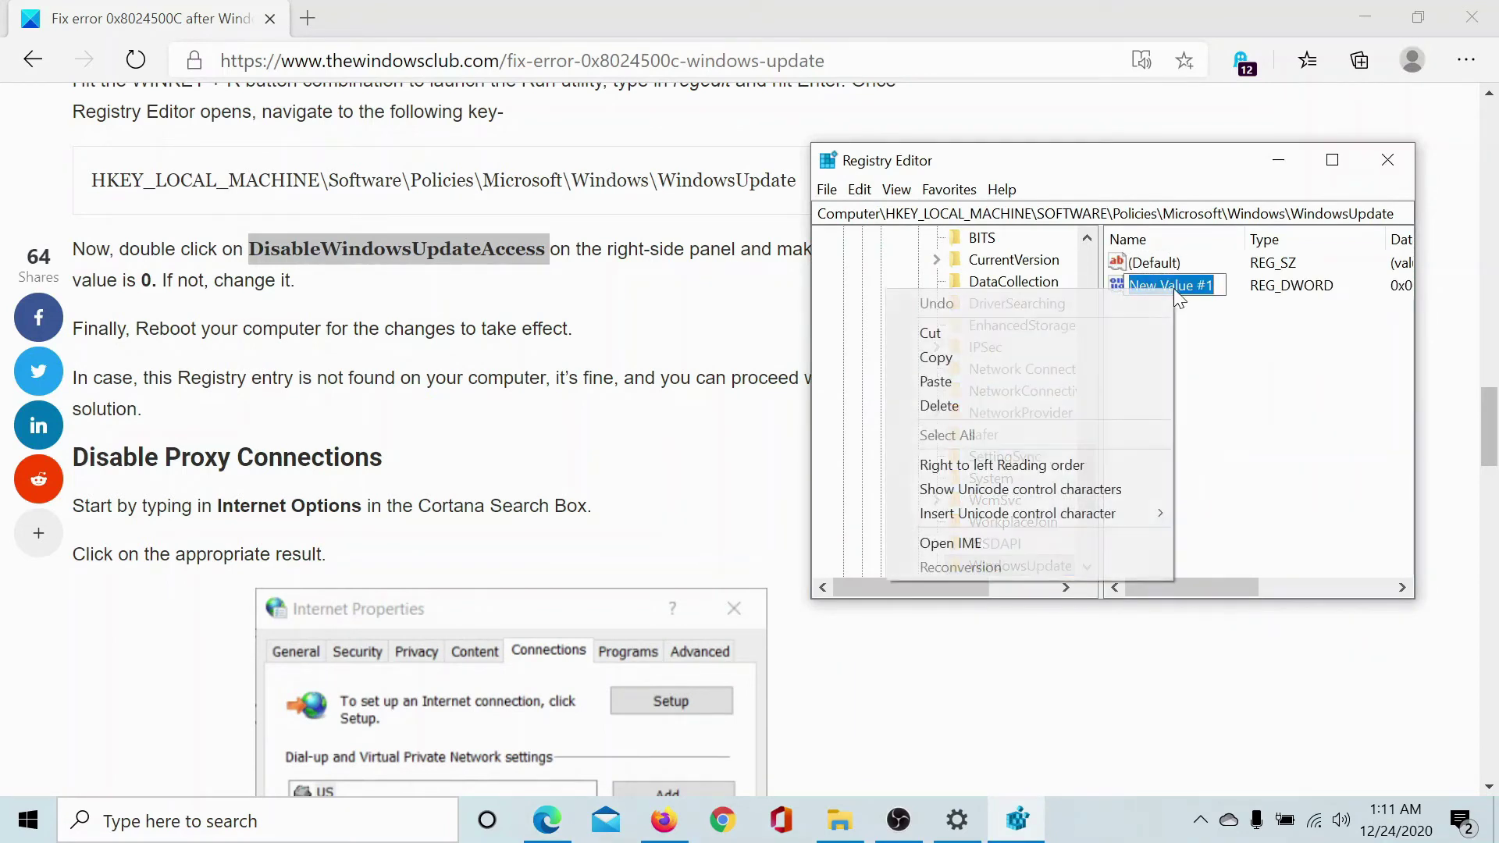
pyautogui.click(1074, 384)
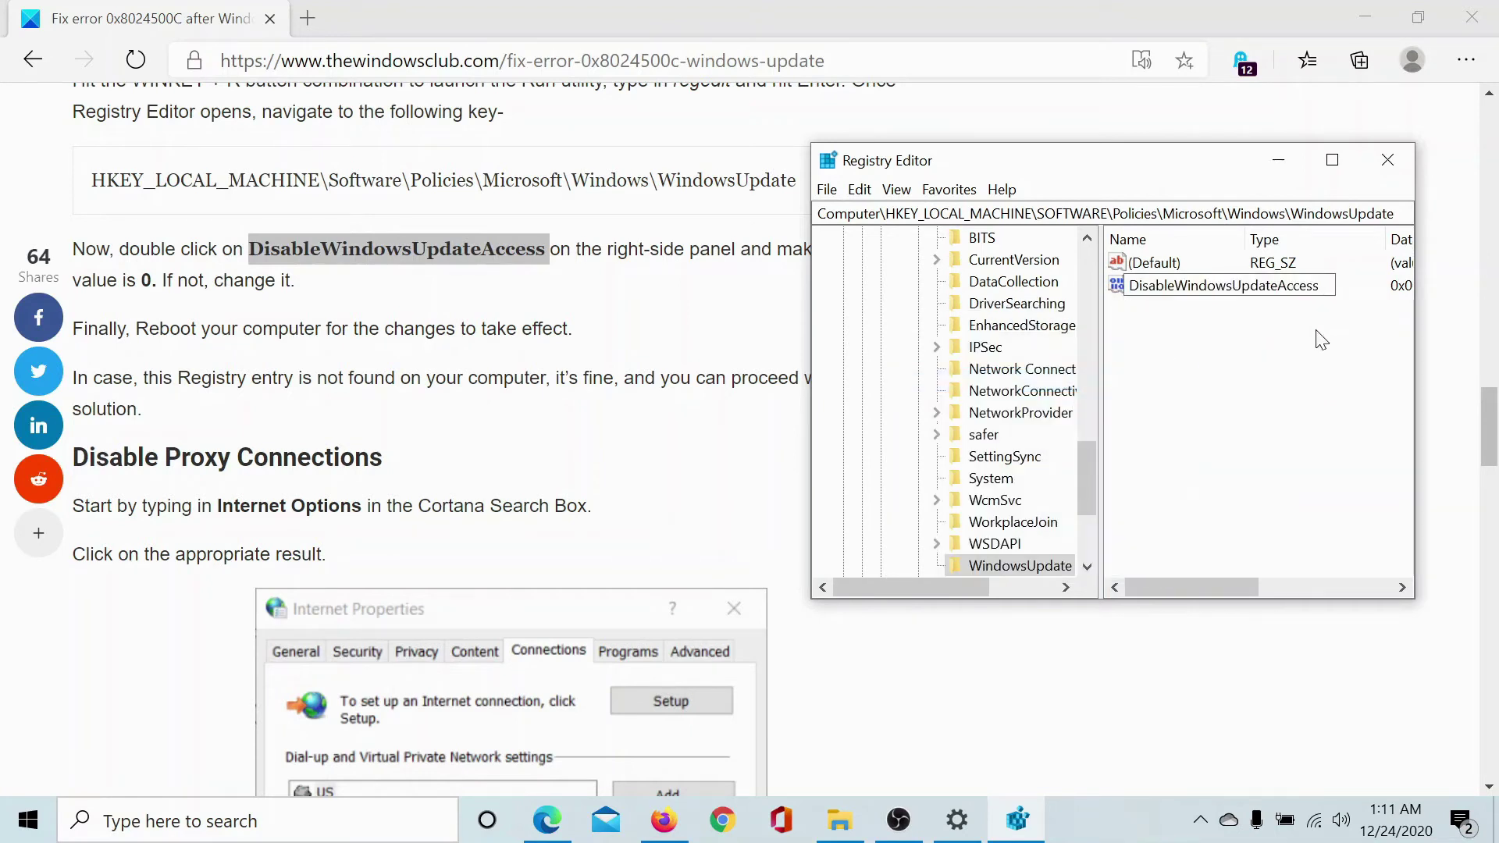
pyautogui.press('Return')
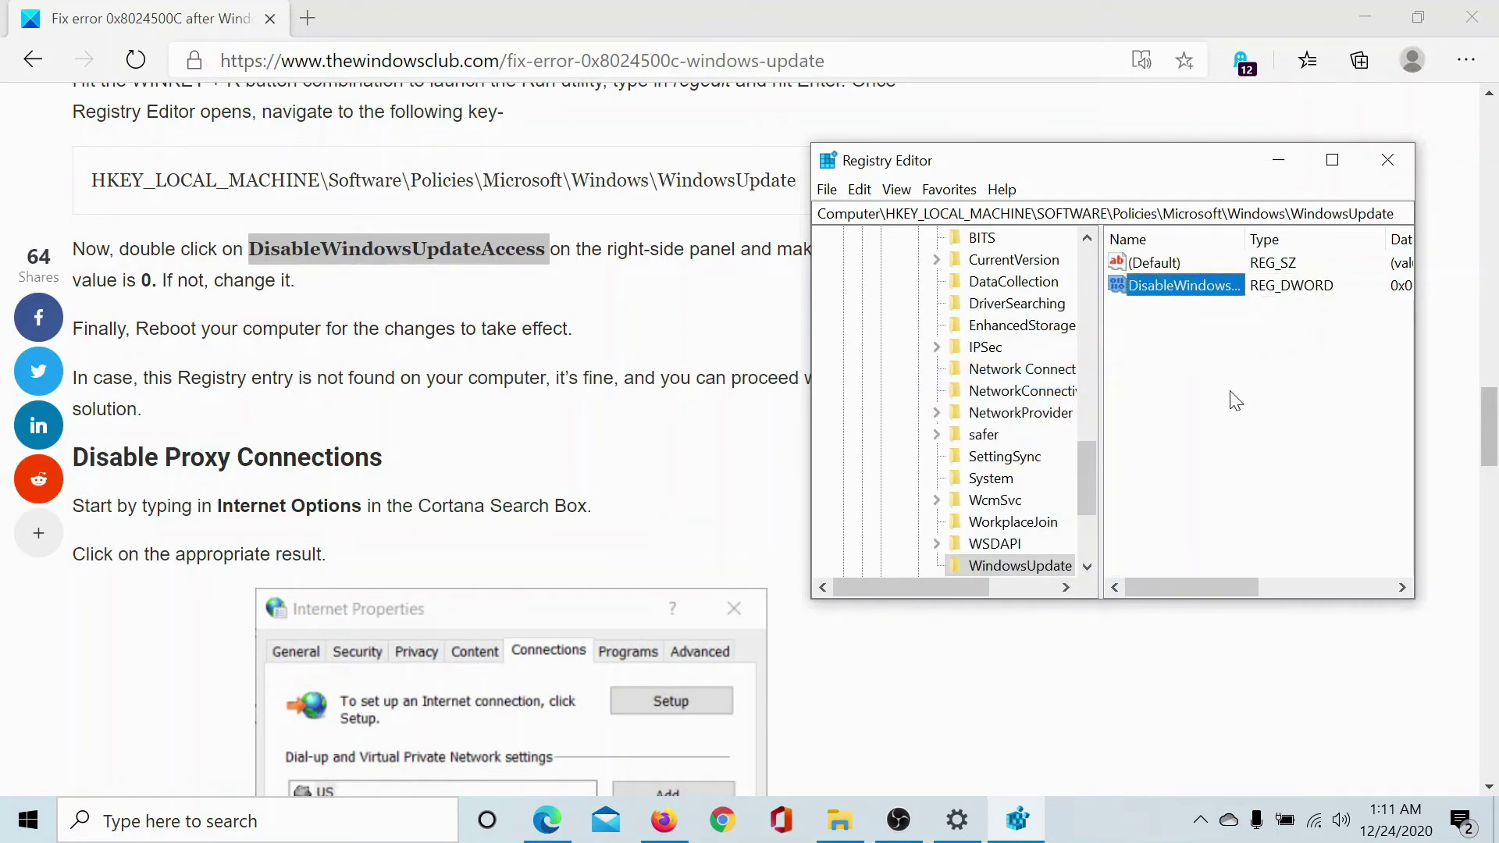
# - Set DisableWindowsUpdateAccess value data to 0 and close Registry Editor
pyautogui.doubleClick(1181, 286)
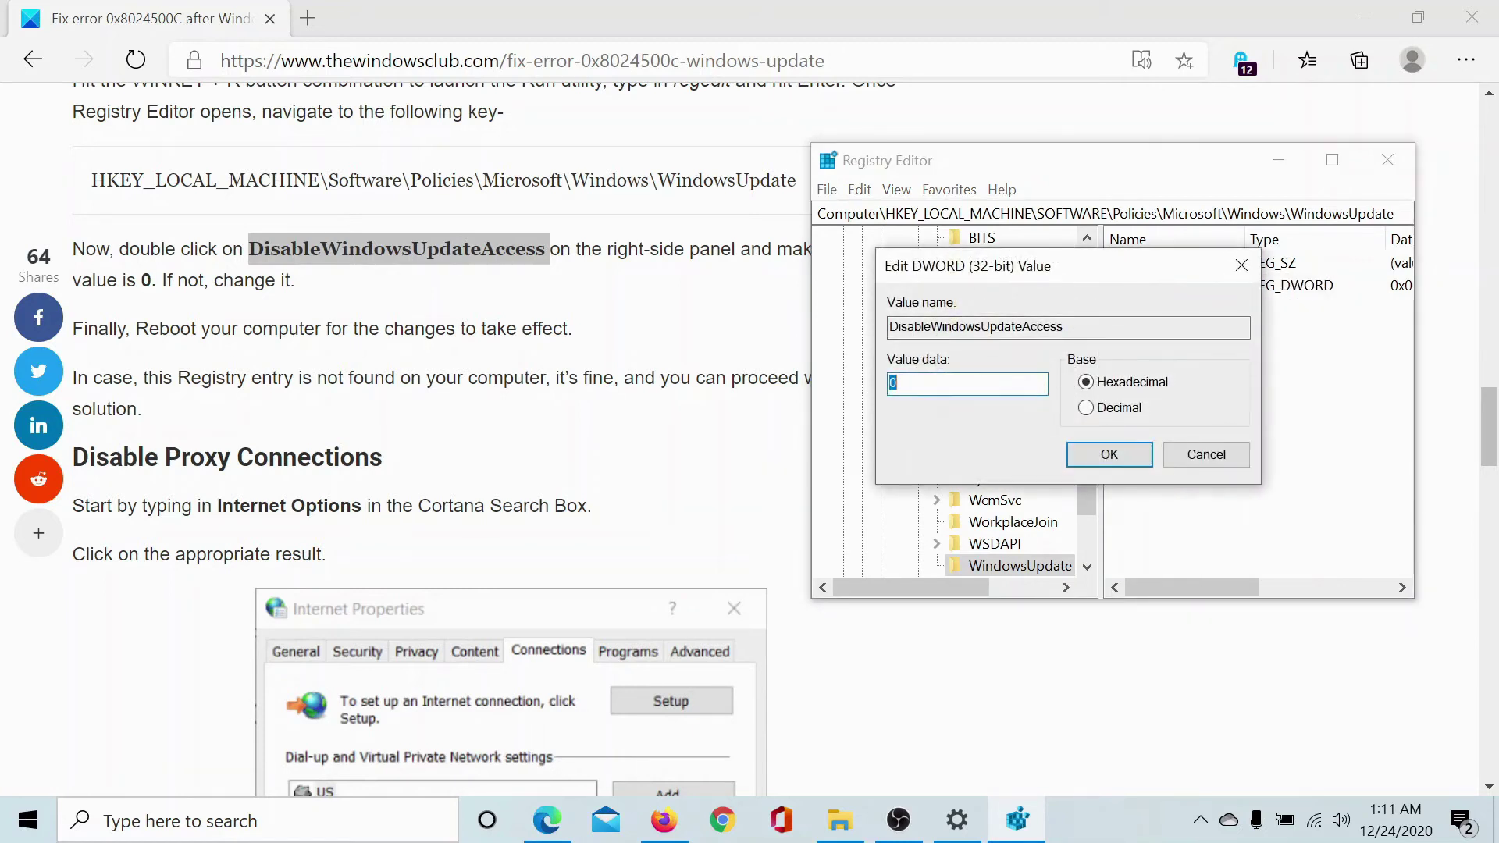
pyautogui.write('0')
pyautogui.click(1109, 455)
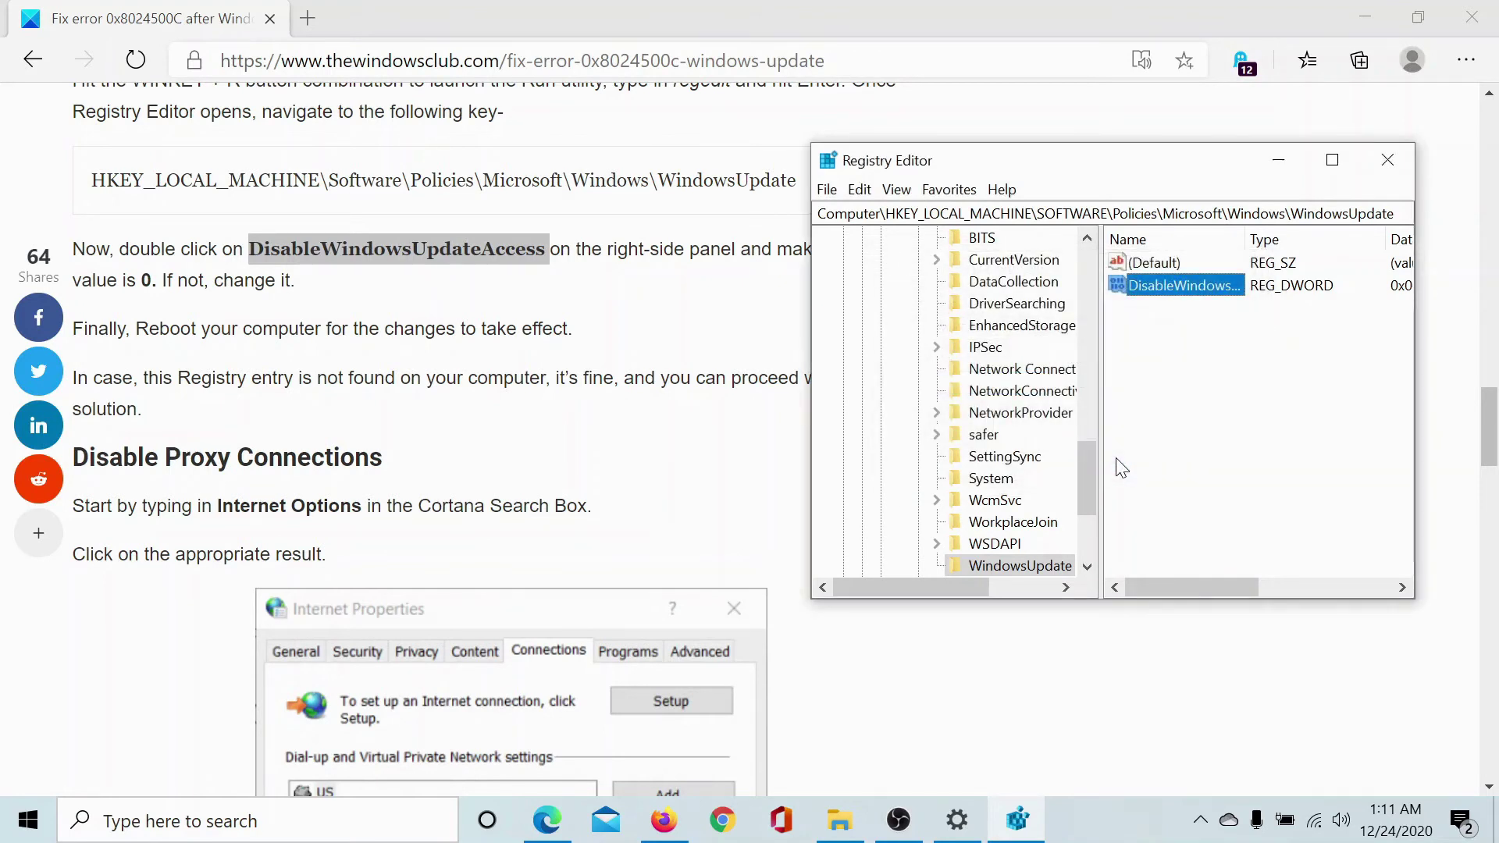
pyautogui.click(1386, 160)
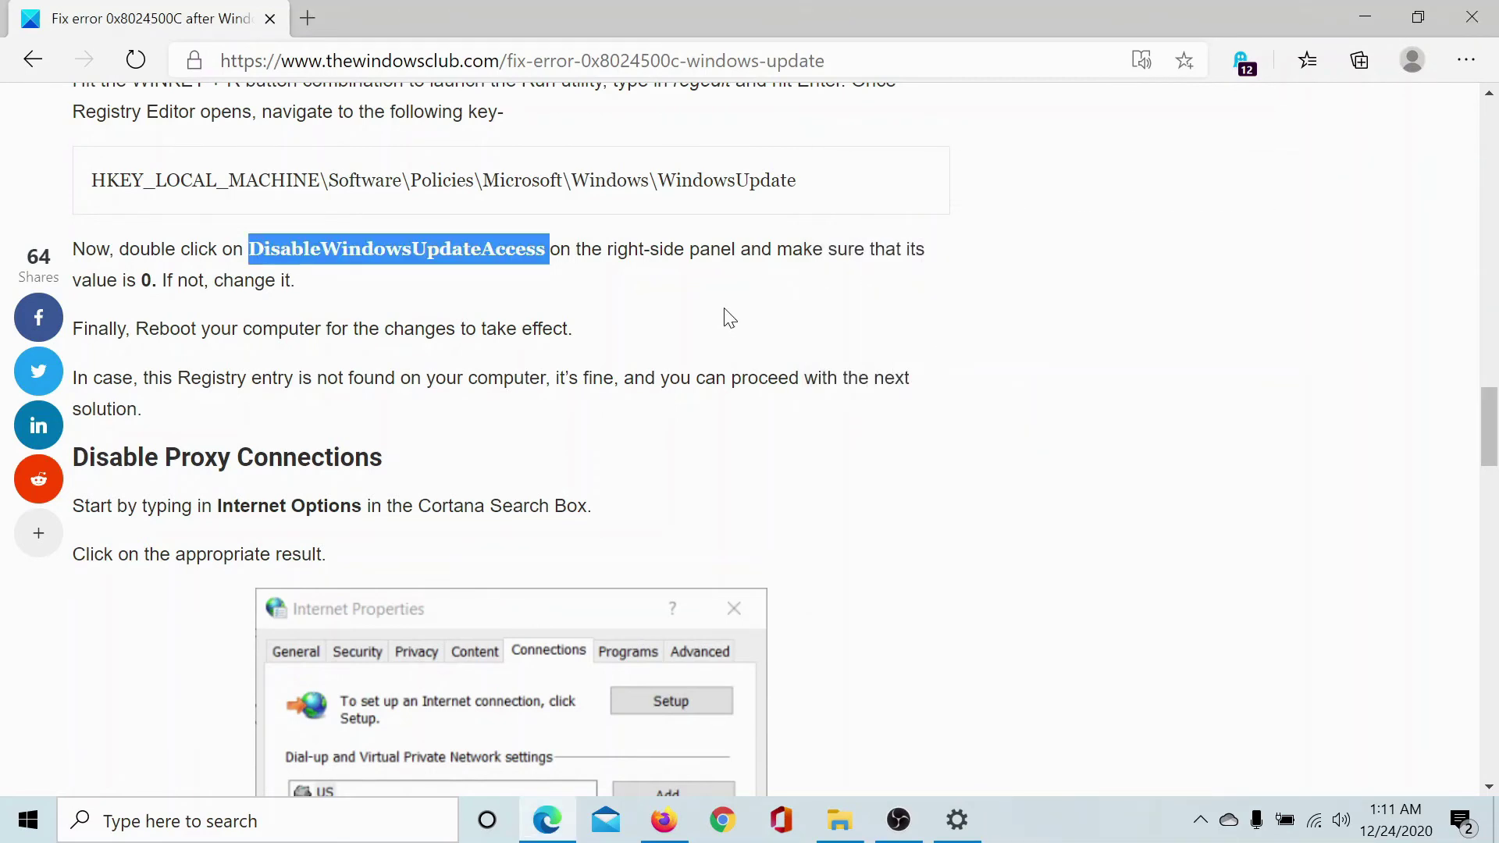
# - Drag the Edge scrollbar back up to the article's title
pyautogui.moveTo(1489, 398); pyautogui.dragTo(1494, 107)
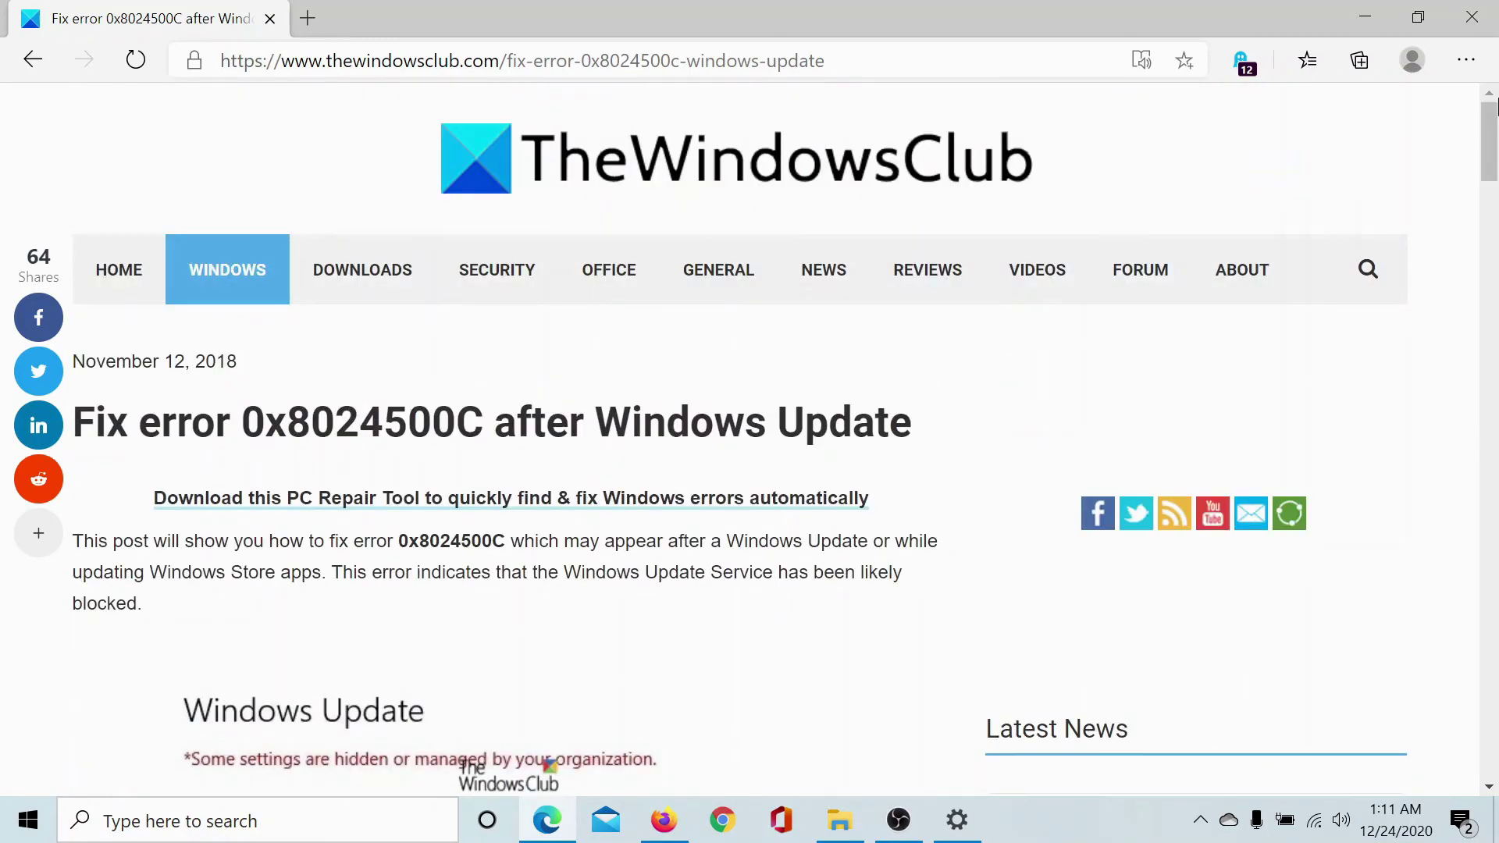